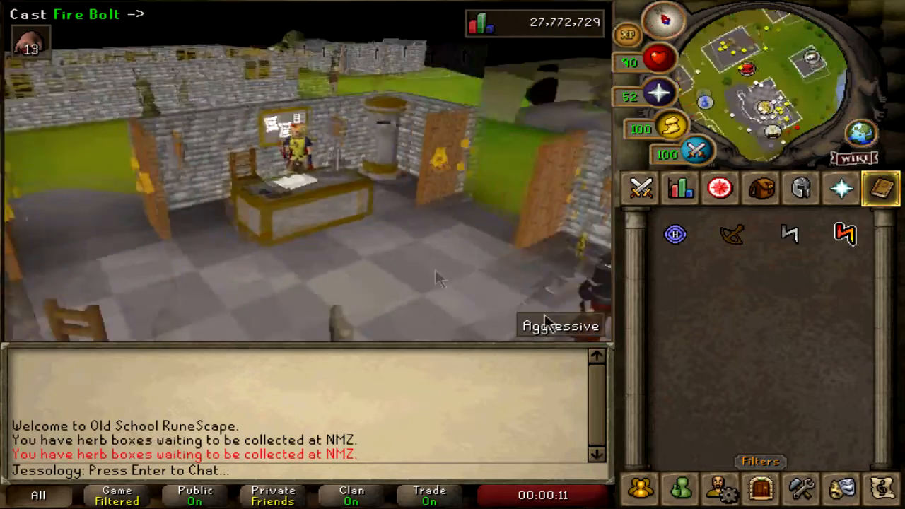
Rotate and zoom the game camera around the desk to view the character standing behind it from several angles
right_click(525, 196)
drag(535, 200, 260, 233)
scroll(284, 231, up, 10)
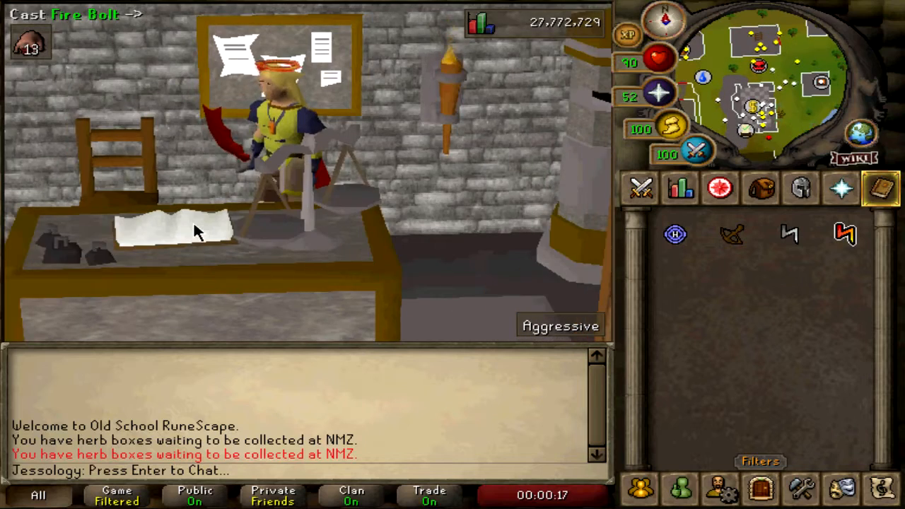
drag(194, 226, 181, 239)
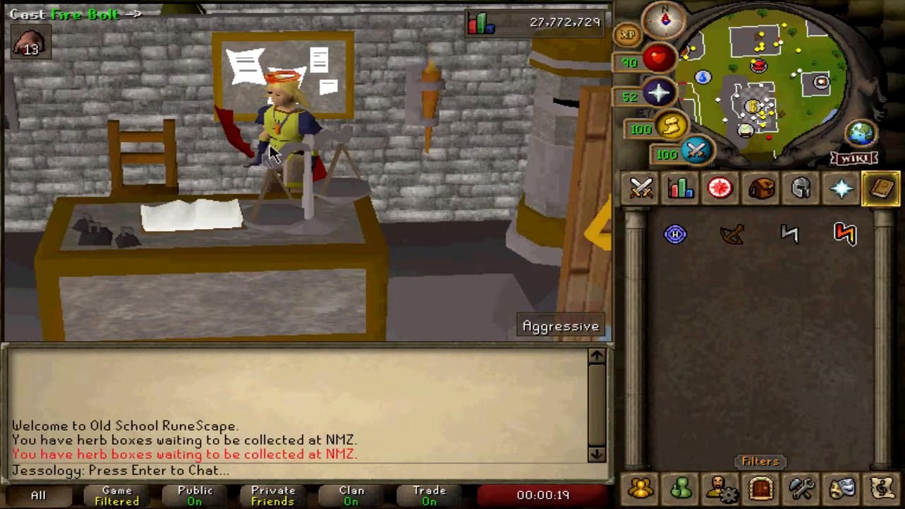
drag(321, 235, 552, 112)
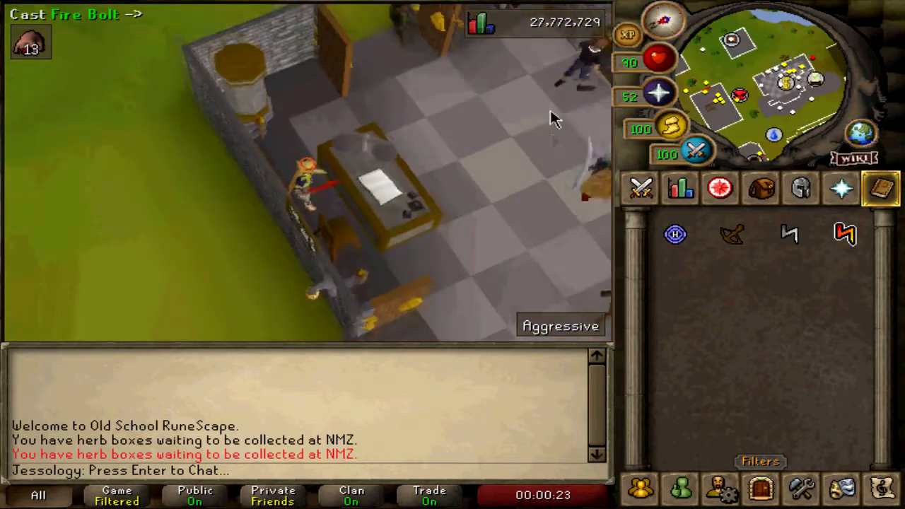
Cast Fire Bolt at another player across the room to make the character turn around
click(556, 90)
click(842, 245)
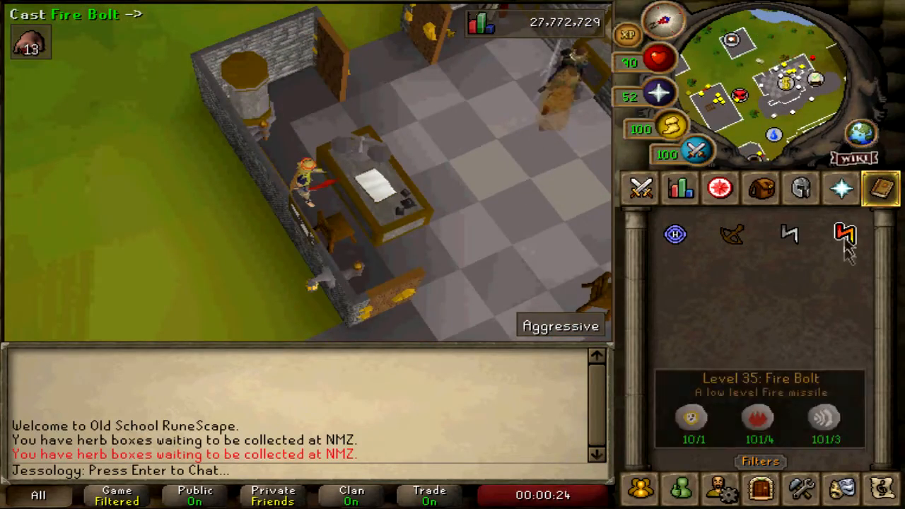
click(556, 92)
Frame the character and the desk from the front in a close camera view for the thumbnail shot
drag(555, 93, 334, 151)
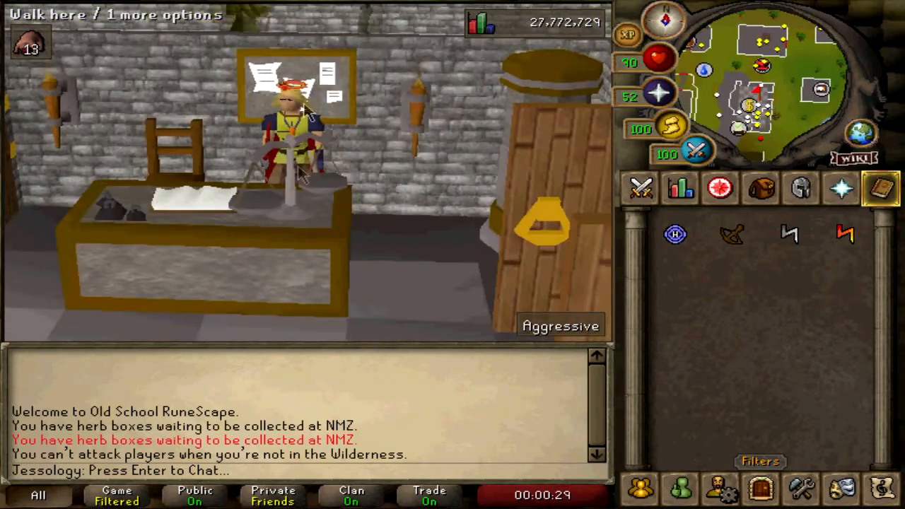
drag(331, 121, 275, 173)
key(Right)
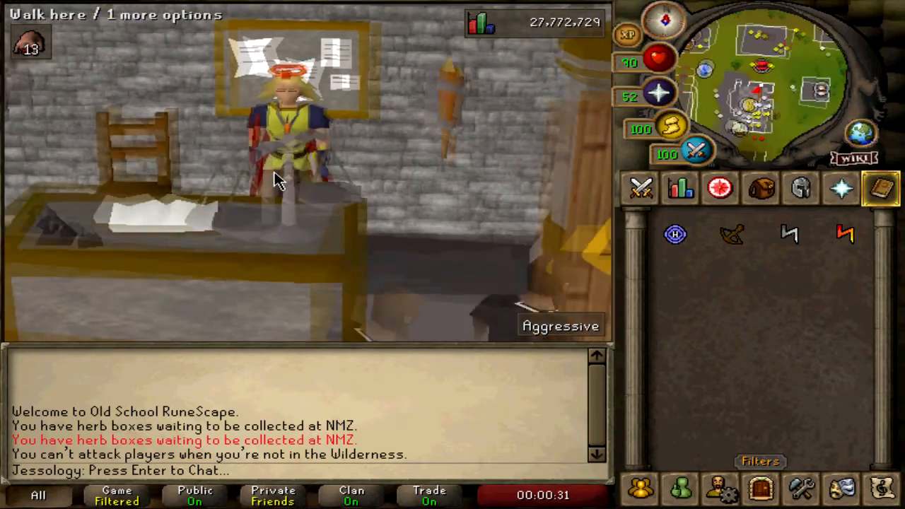
key(Left)
key(Right)
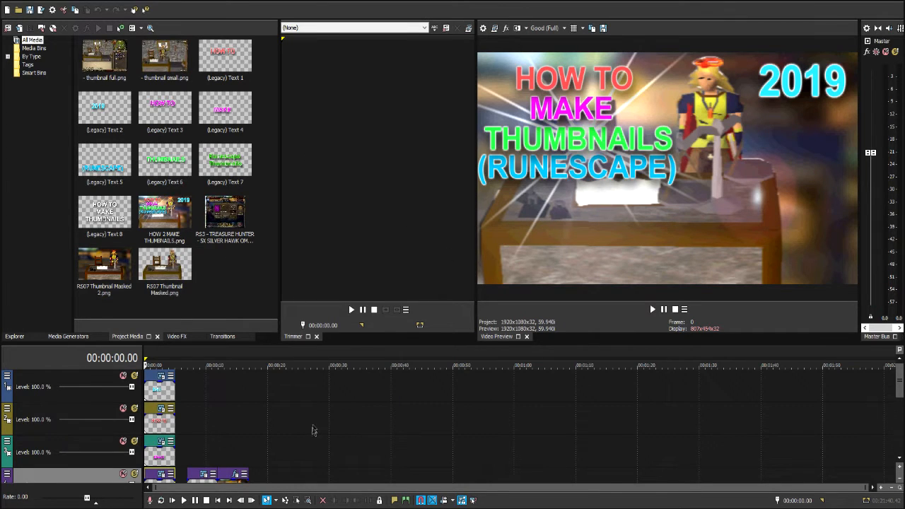
Go to the masked desk composition on the timeline and make its RS3 - TREASURE HUNTER background event fully transparent
scroll(282, 432, down, 3)
scroll(277, 428, up, 3)
scroll(277, 428, down, 3)
scroll(275, 428, down, 3)
scroll(269, 422, down, 3)
click(188, 387)
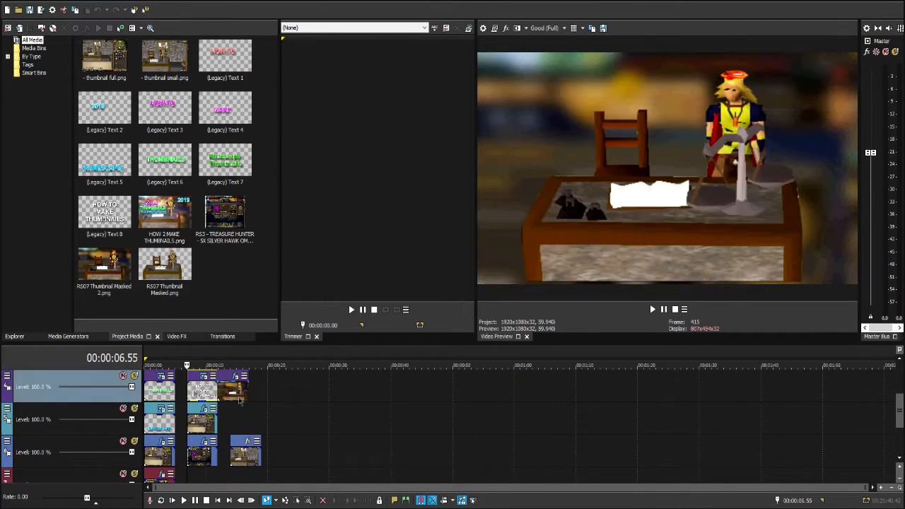
scroll(187, 388, up, 5)
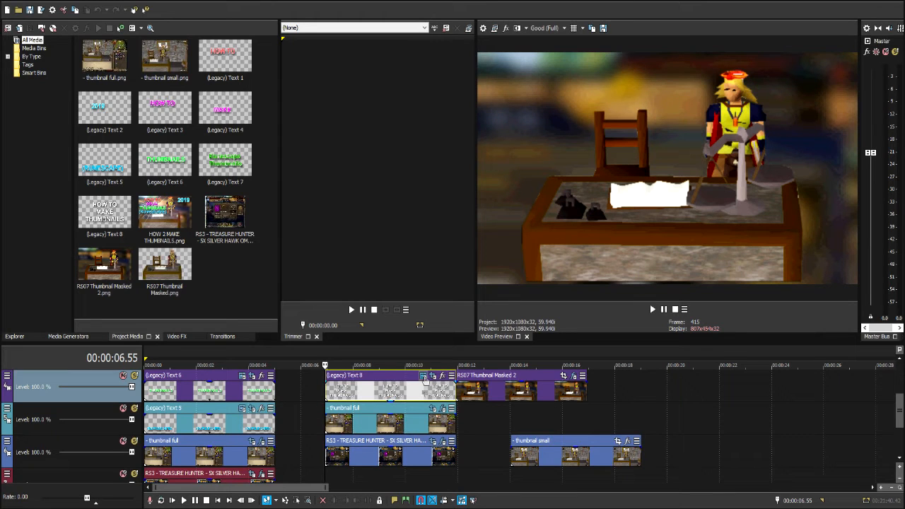
click(396, 456)
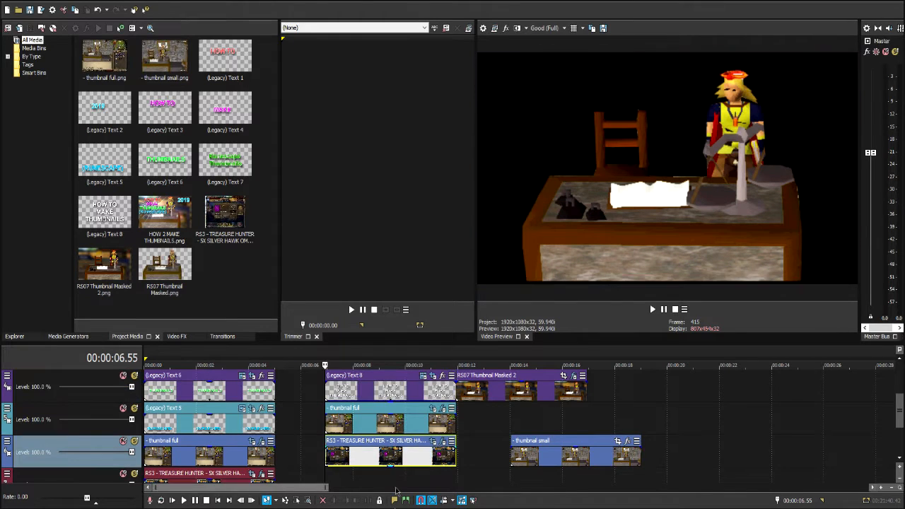
Turn off the mask of the composition's thumbnail full event and shift its crop frame to an X center of 226.6
click(432, 407)
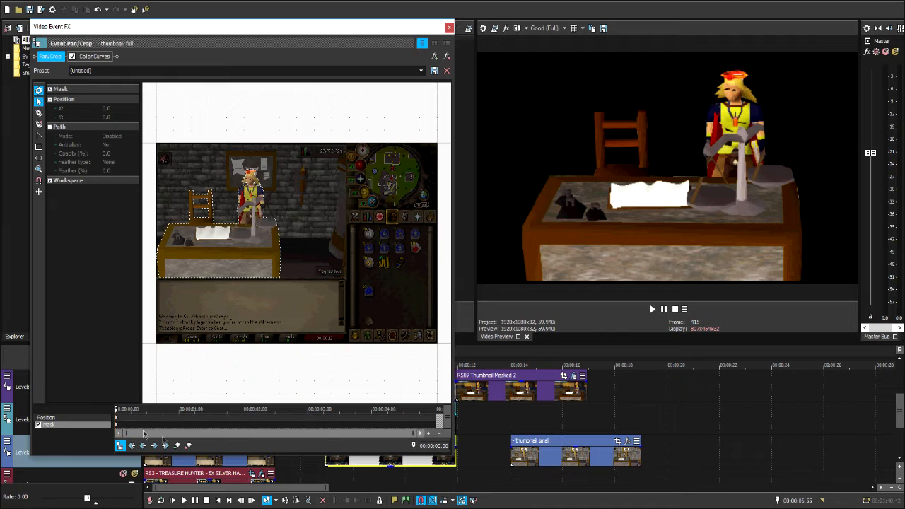
click(38, 425)
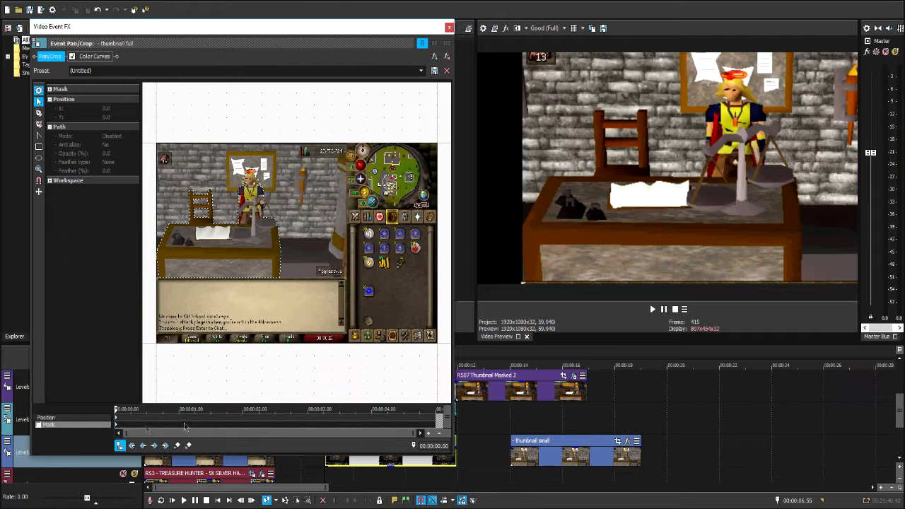
click(116, 418)
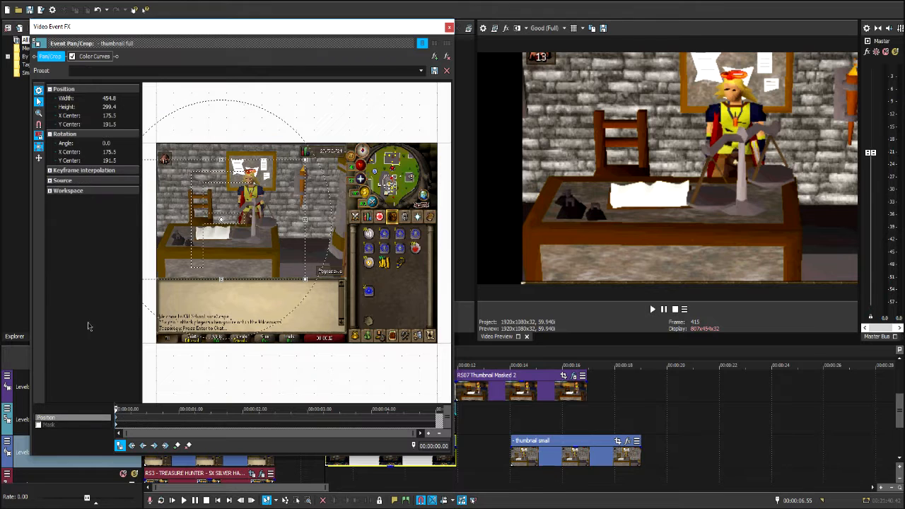
drag(272, 248, 290, 249)
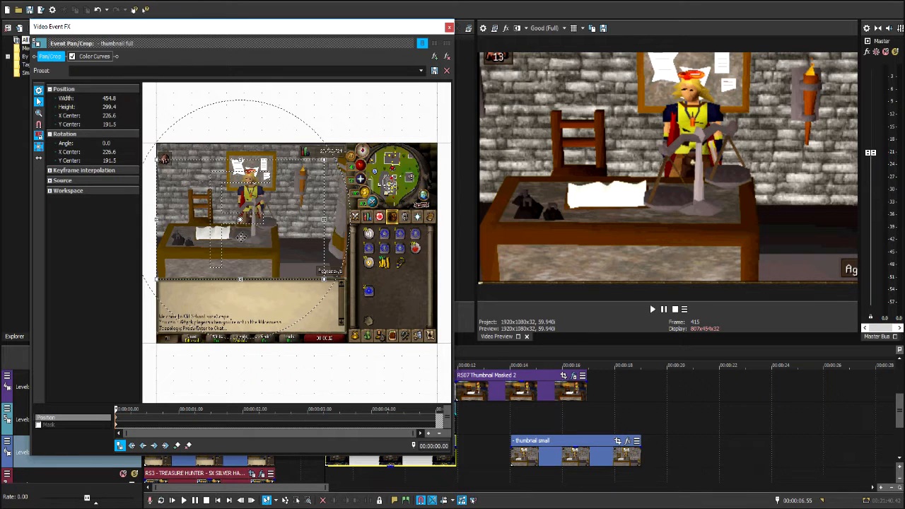
click(449, 26)
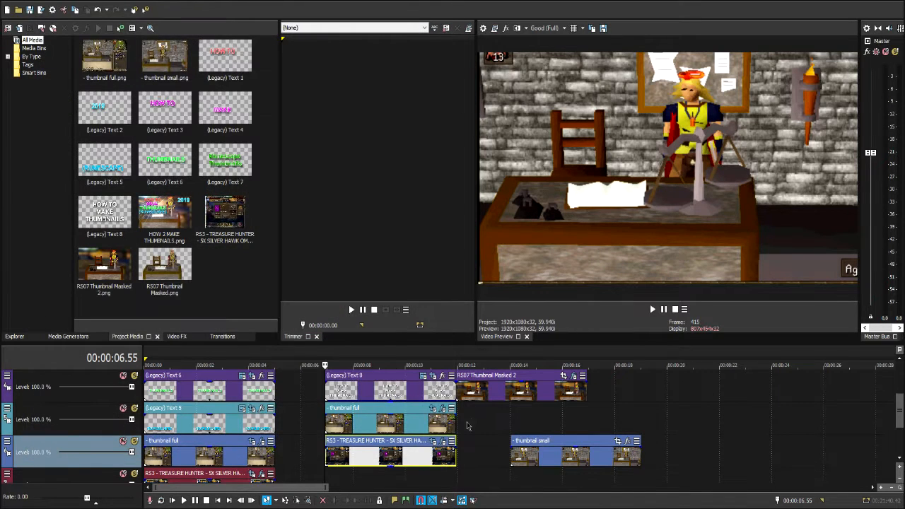
Turn the mask of the thumbnail full event back on and inspect the outline around the desk, chair and character
scroll(454, 427, up, 3)
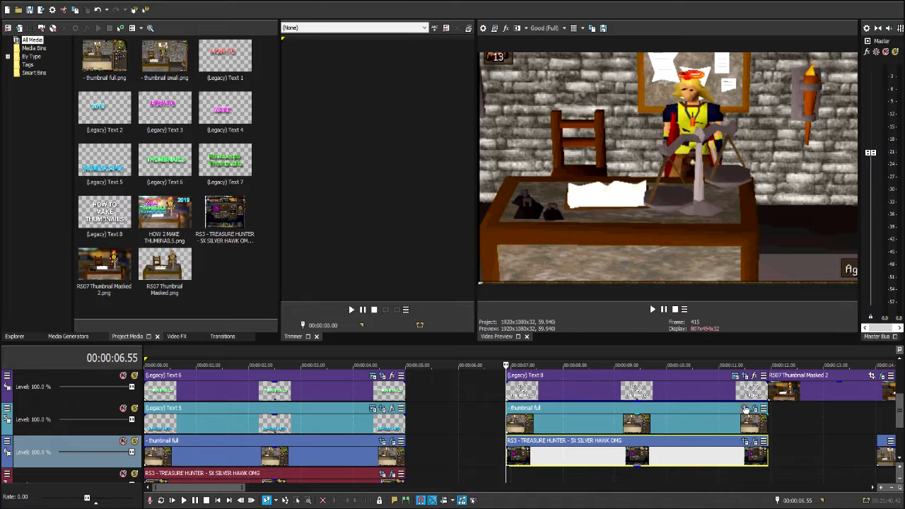
click(745, 409)
click(39, 424)
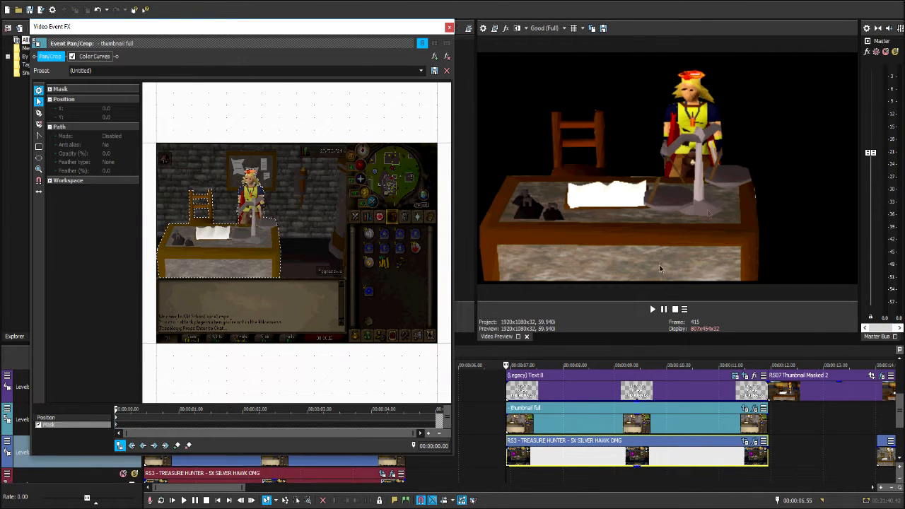
scroll(203, 263, up, 4)
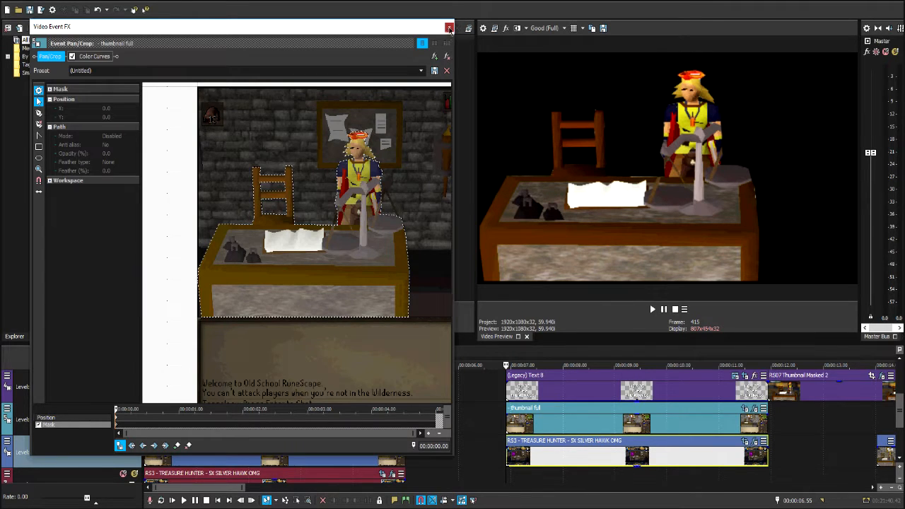
click(449, 26)
Move the RS07 Thumbnail Masked 2 event one track down to about 21 seconds
scroll(335, 415, down, 5)
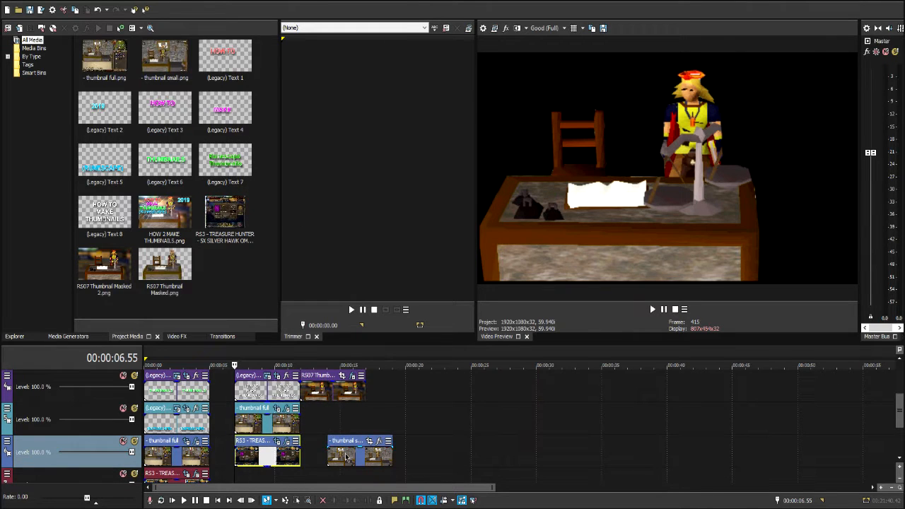
click(335, 398)
click(320, 393)
scroll(407, 411, up, 3)
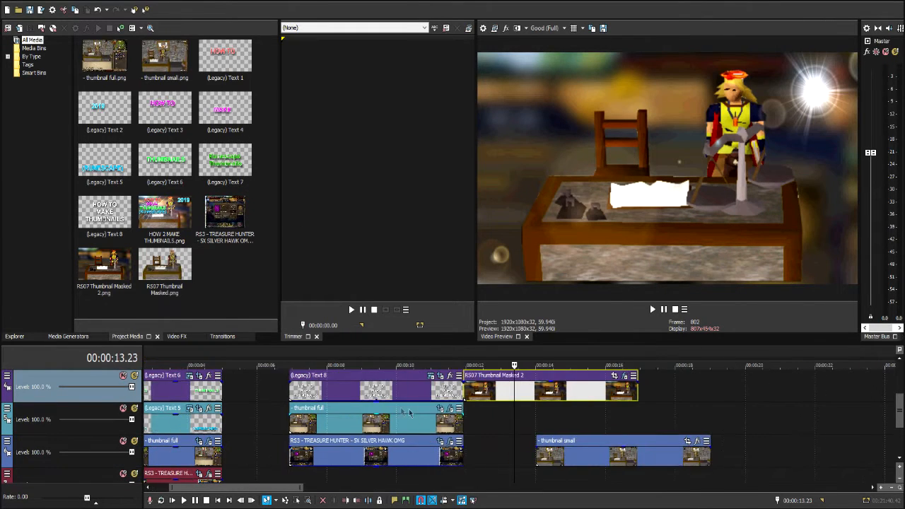
drag(544, 399, 836, 423)
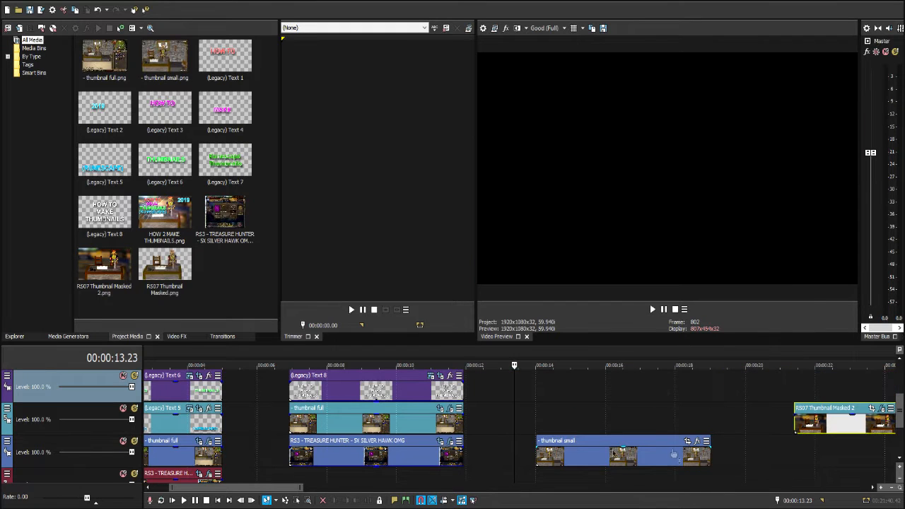
Open the Event Pan/Crop settings of the thumbnail small event and switch to its mask
click(594, 428)
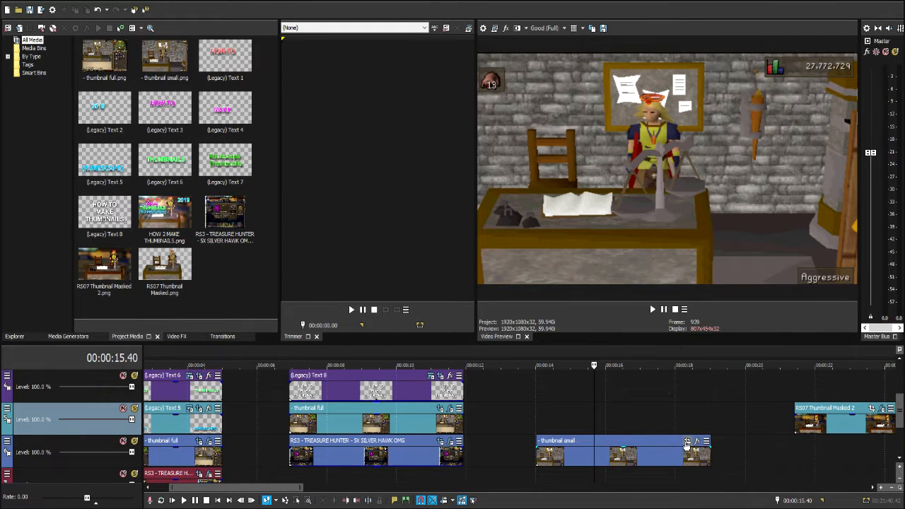
click(686, 442)
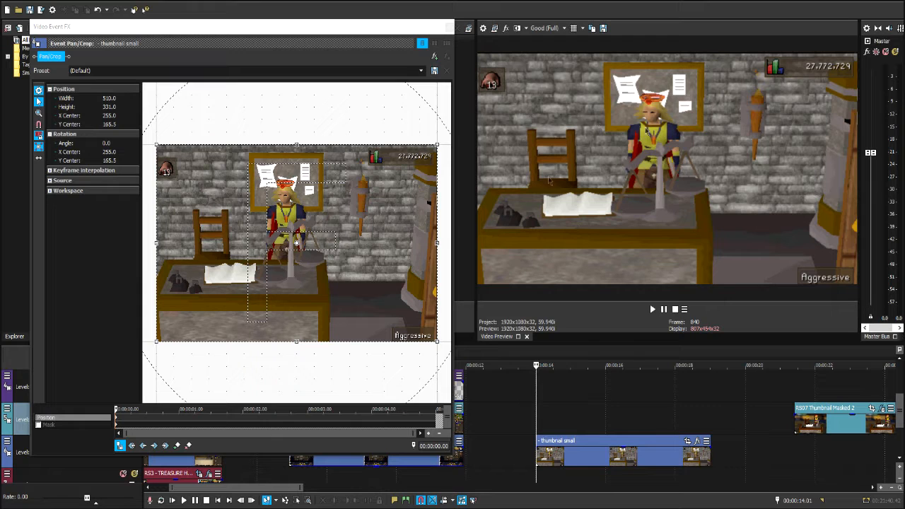
scroll(220, 268, up, 3)
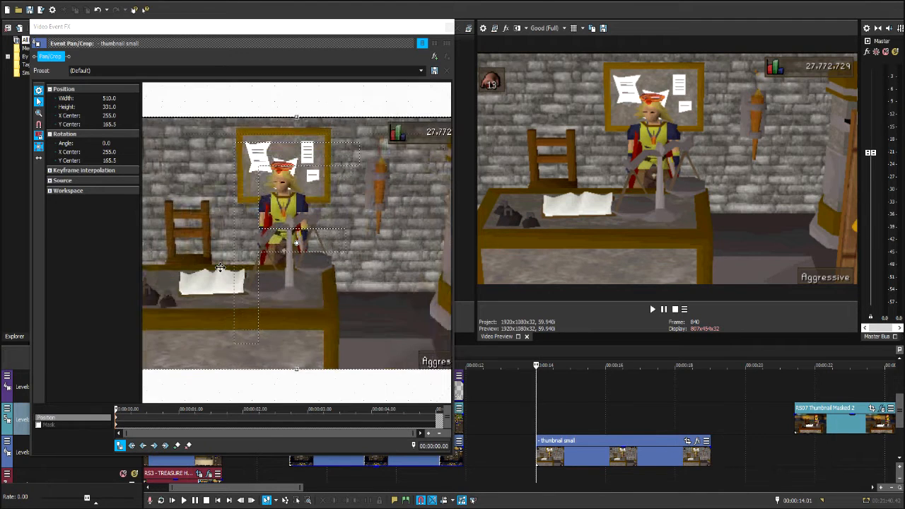
scroll(219, 268, up, 2)
right_click(274, 262)
click(304, 270)
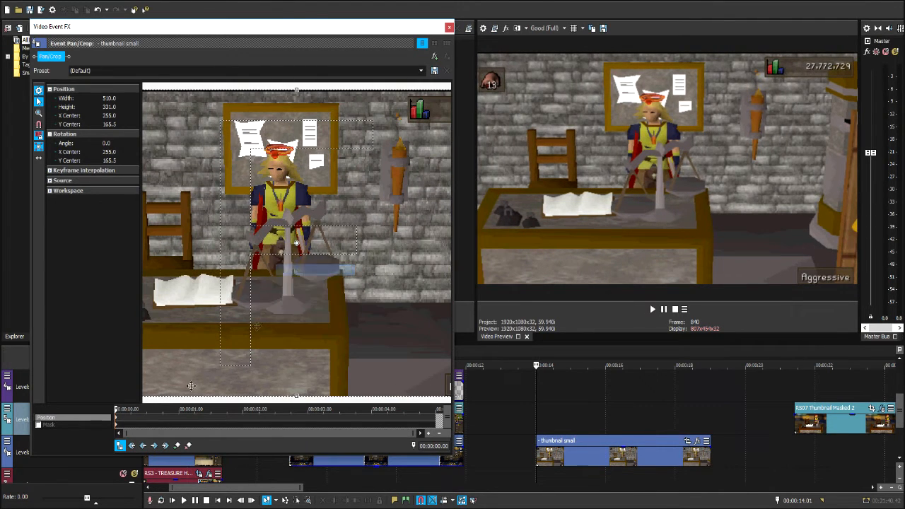
scroll(190, 385, down, 5)
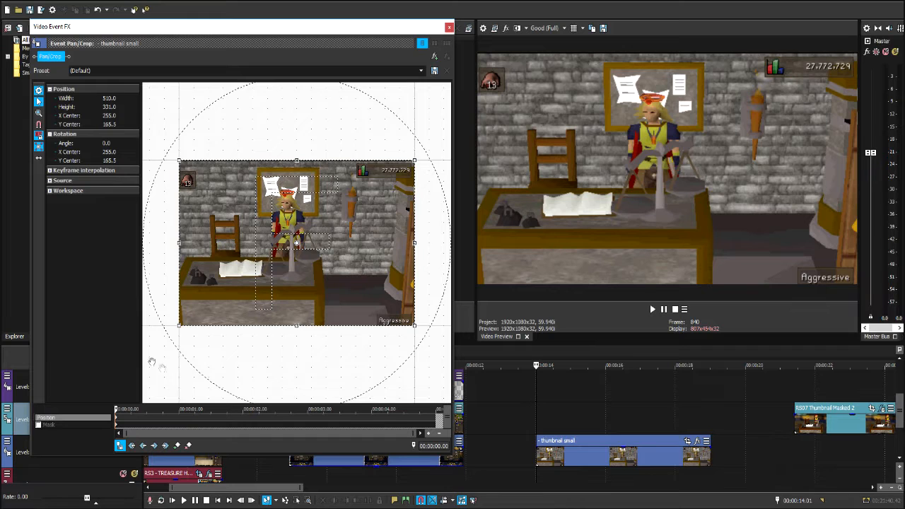
drag(151, 361, 181, 373)
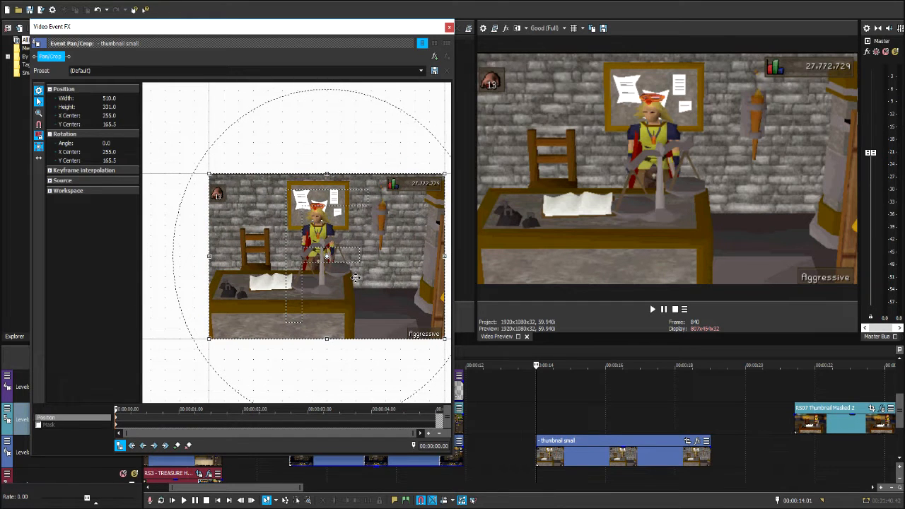
click(118, 428)
Enable the mask on the thumbnail small event with the desk and character enlarged in the editing area
scroll(263, 317, up, 3)
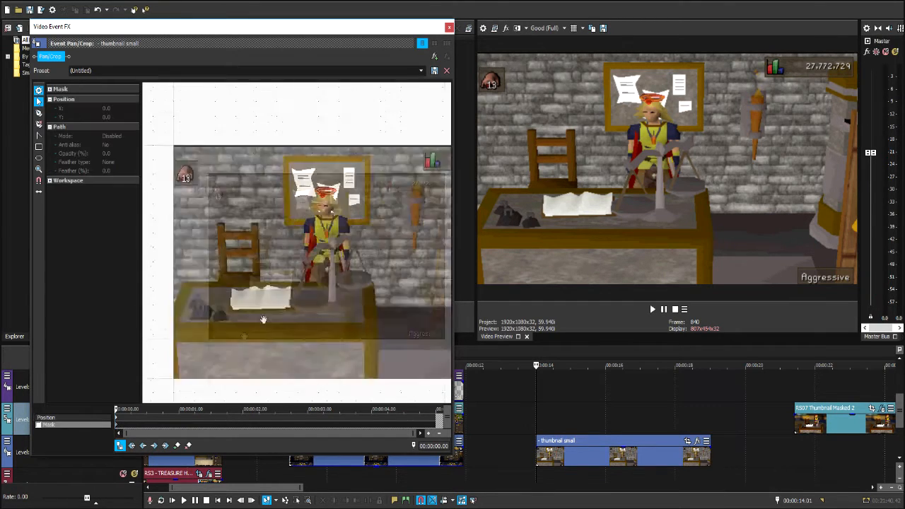
drag(266, 315, 293, 253)
scroll(292, 254, up, 2)
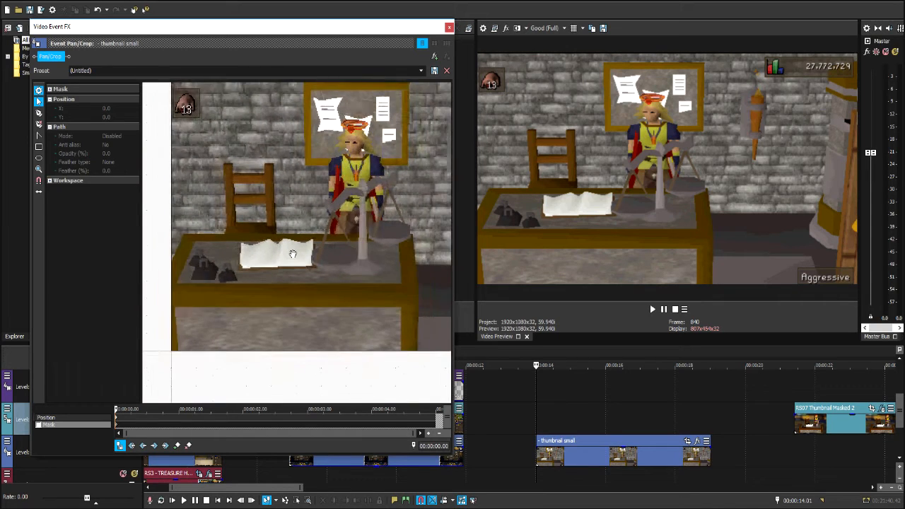
drag(294, 258, 237, 305)
drag(366, 214, 364, 240)
drag(301, 248, 320, 226)
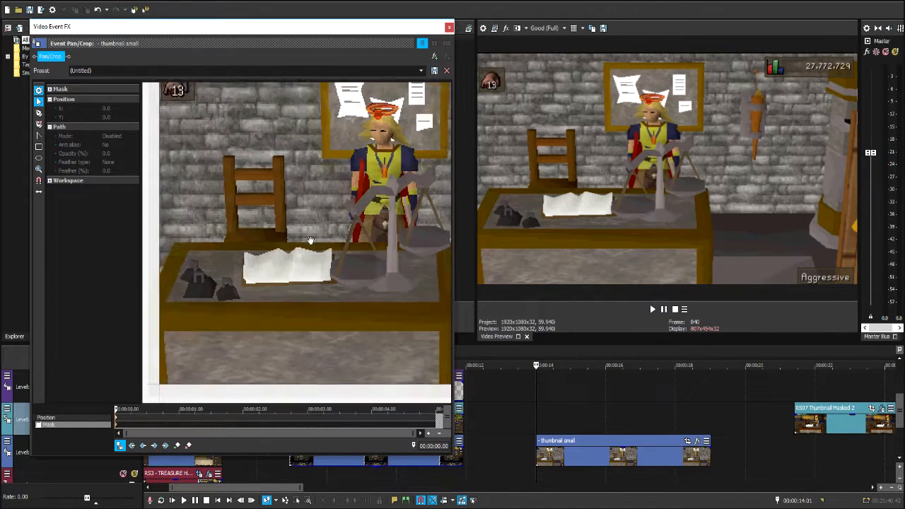
click(39, 425)
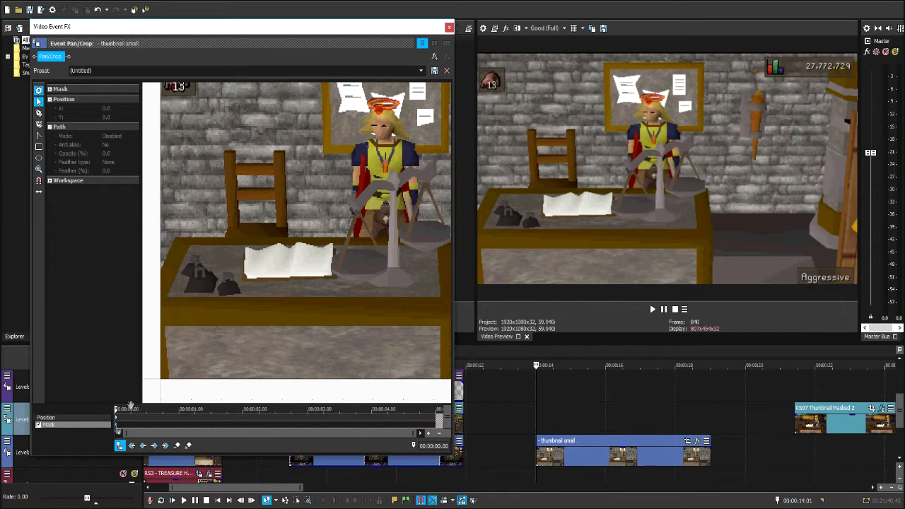
Draw a closed triangular mask path from the open book across to the scales' stand and down to the desk's base
drag(262, 240, 258, 231)
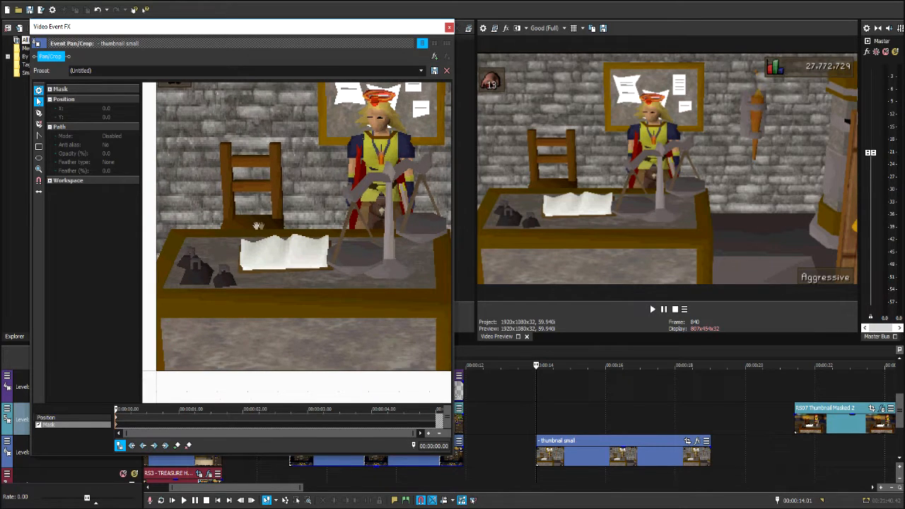
scroll(289, 284, down, 1)
scroll(291, 283, up, 4)
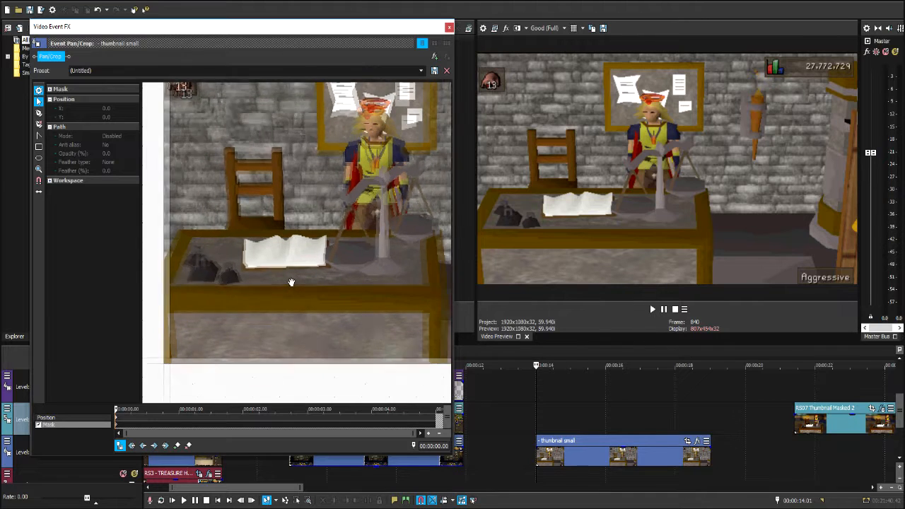
scroll(254, 291, down, 2)
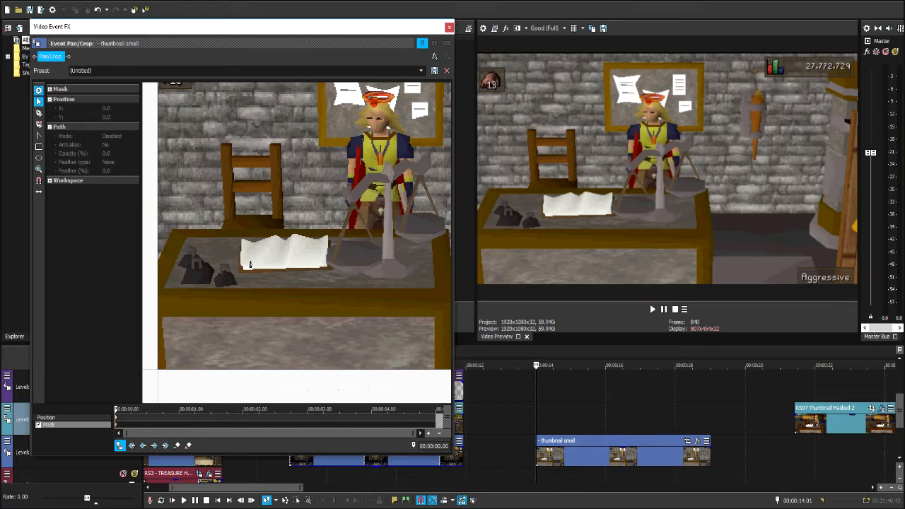
click(250, 260)
click(390, 261)
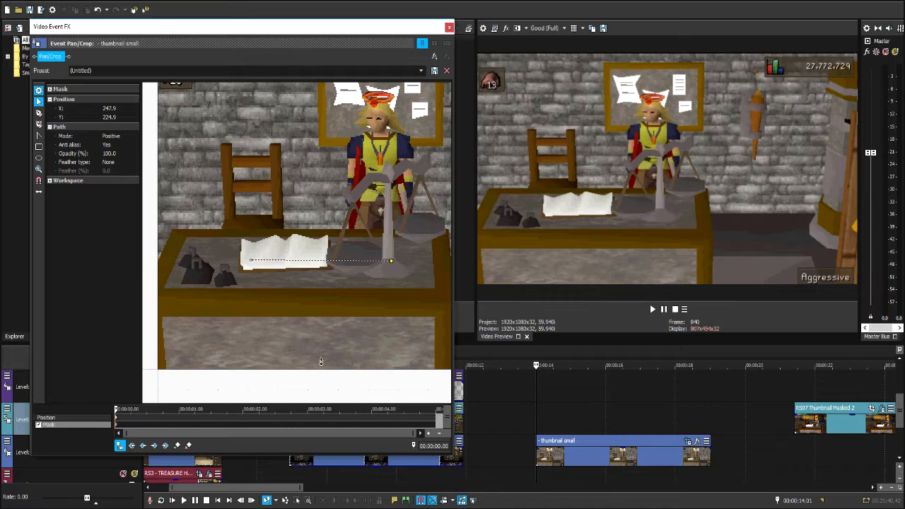
click(316, 361)
click(249, 262)
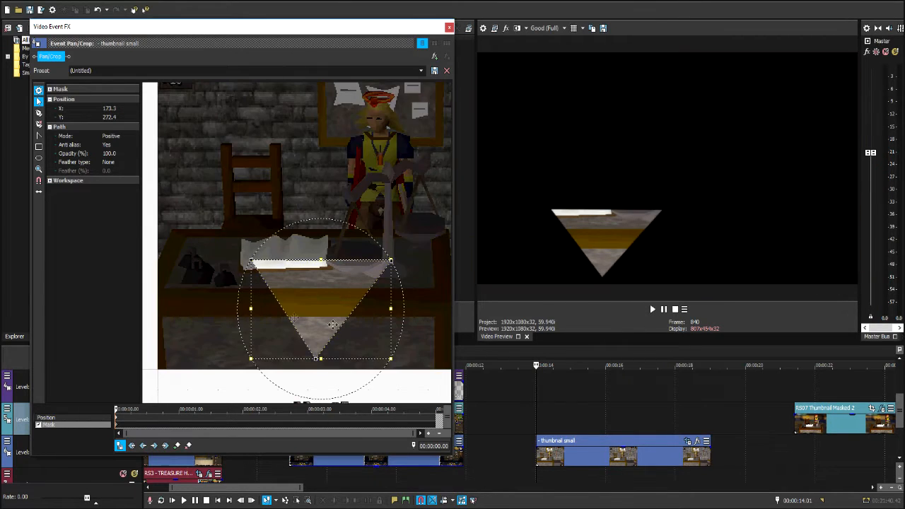
Delete the selected triangular mask path
right_click(333, 309)
mouse_move(360, 348)
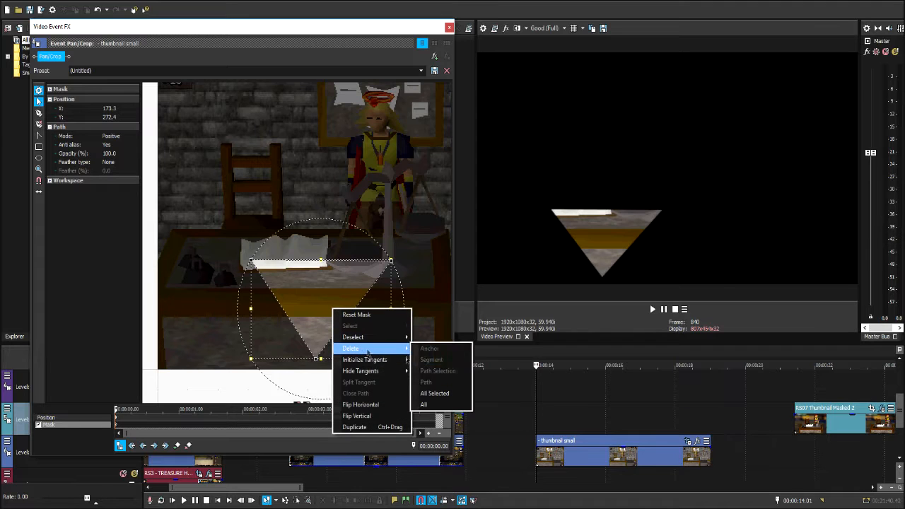
click(443, 392)
Start a mask path at the desk's lower-left corner and trace up its left side and along the tabletop to the chair
drag(167, 380, 202, 332)
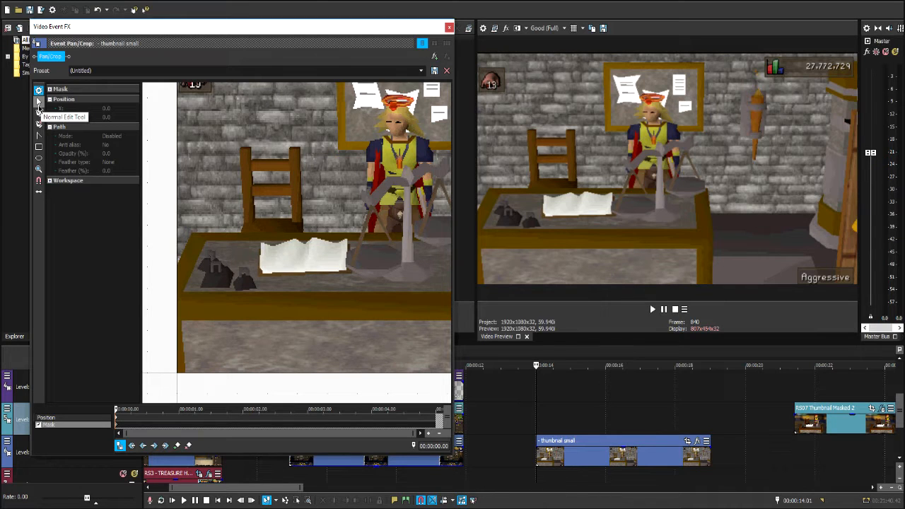
scroll(276, 337, down, 1)
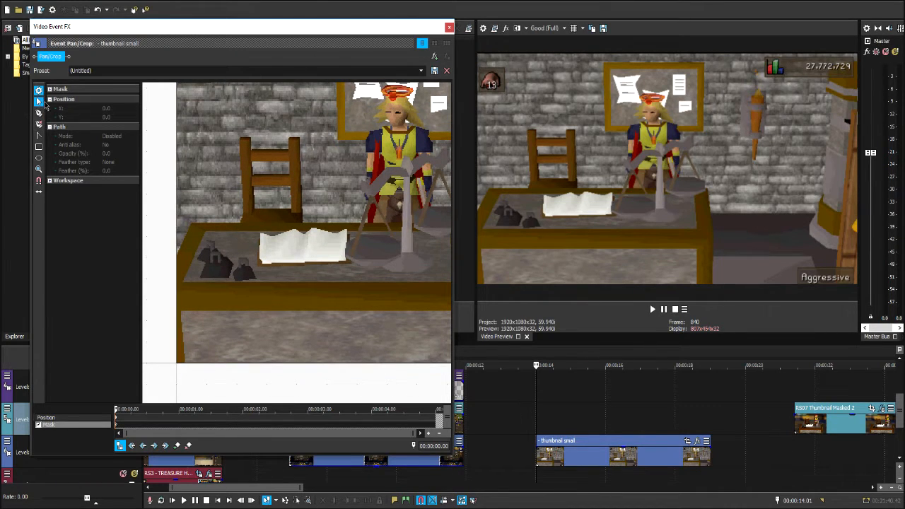
drag(288, 333, 258, 354)
click(147, 384)
click(147, 277)
click(162, 248)
click(209, 245)
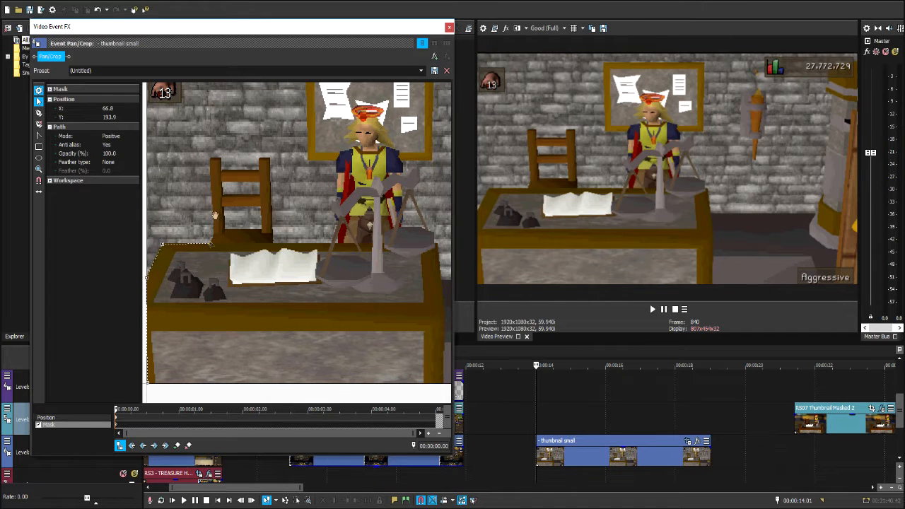
Continue the mask path around the chair's left post, top slat and right post down to the desk
scroll(215, 215, up, 6)
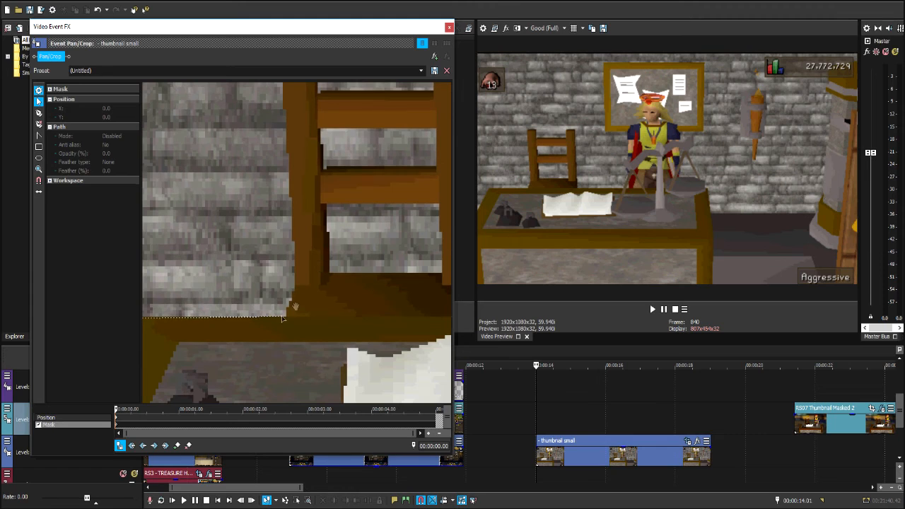
scroll(295, 282, down, 4)
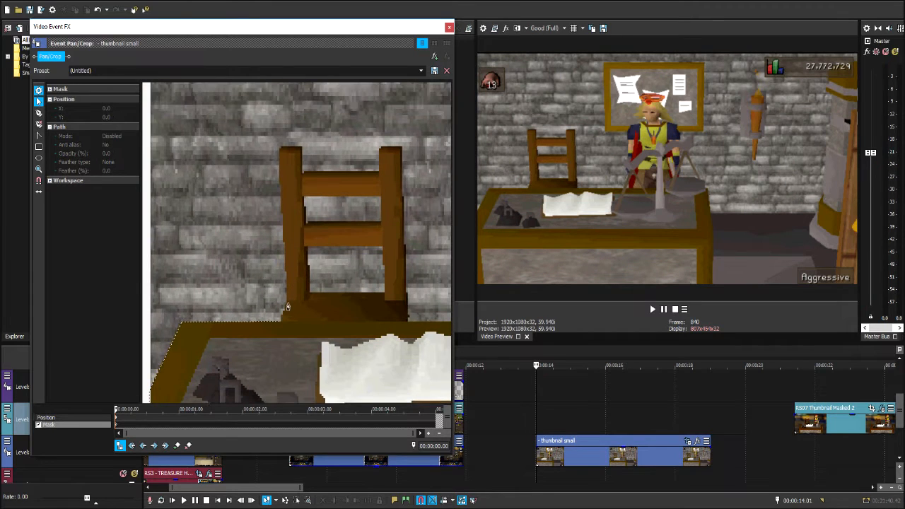
click(280, 322)
click(286, 306)
click(282, 150)
click(299, 148)
click(305, 172)
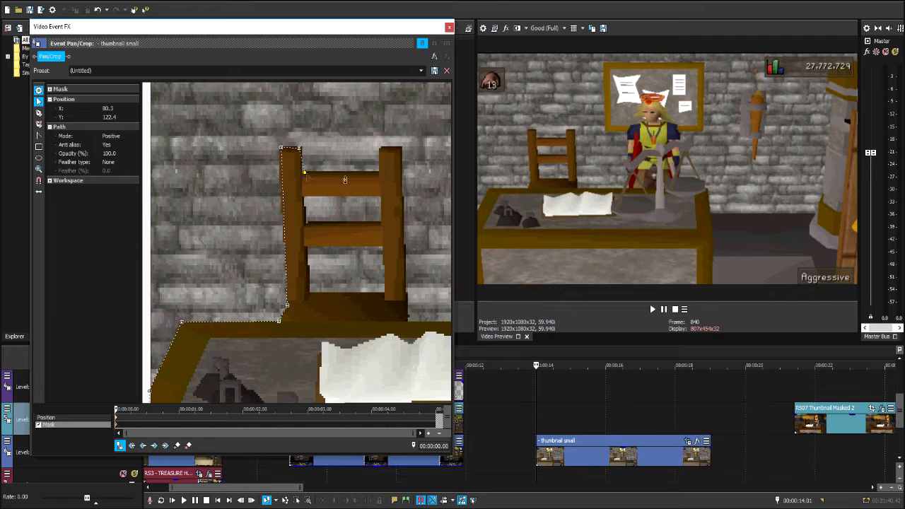
click(380, 172)
click(379, 148)
click(400, 147)
click(406, 322)
Extend the mask path along the desk's back edge to the character and up the cape and lower arm
scroll(410, 325, down, 2)
drag(410, 325, 191, 256)
click(189, 255)
click(298, 253)
click(294, 201)
click(298, 173)
click(301, 133)
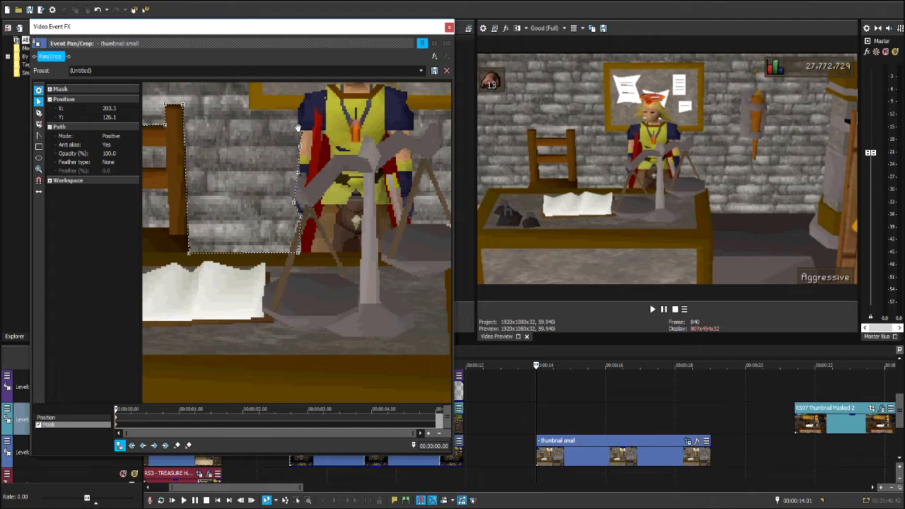
Trace the mask path up the character's left-side arm, around the sleeve and shoulder to the lowest hair spike
scroll(297, 129, up, 5)
drag(302, 138, 355, 321)
scroll(347, 325, down, 3)
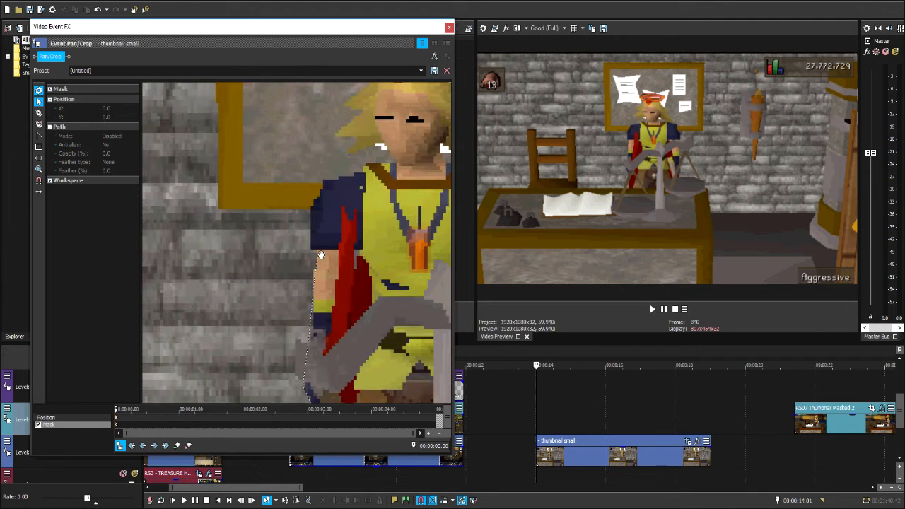
click(319, 252)
drag(319, 250, 313, 250)
drag(312, 209, 392, 166)
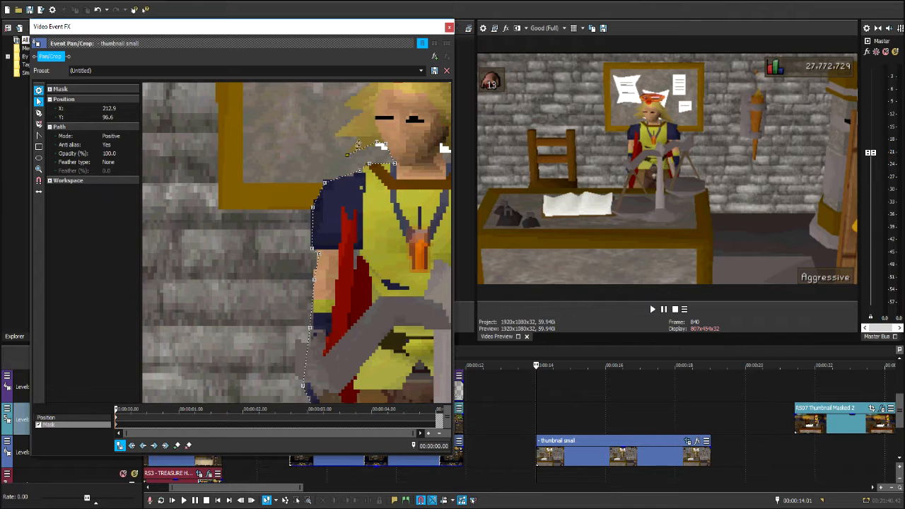
Trace the mask path around the remaining hair spikes on the left side of the character's head
click(361, 113)
click(345, 105)
drag(386, 98, 301, 255)
scroll(283, 261, up, 1)
click(266, 265)
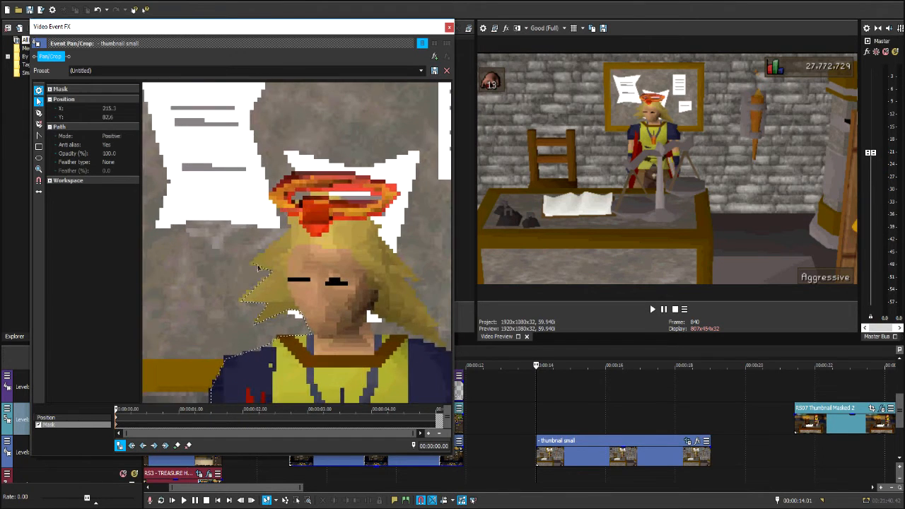
click(253, 265)
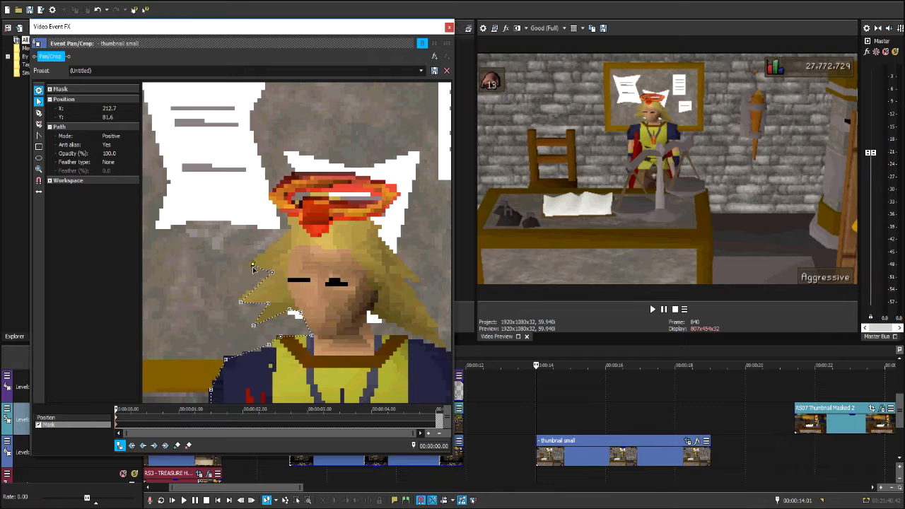
Extend the mask path over the top of the character's red and orange headpiece
click(288, 212)
click(270, 196)
click(292, 172)
click(352, 172)
click(399, 192)
Trace the mask path down the hair on the right side of the head and back in to the neck
click(407, 281)
click(445, 348)
click(366, 315)
click(370, 334)
click(394, 341)
Continue the mask path along the collar and around the right-side shoulder to the lower corner of the blue sleeve
drag(409, 381, 245, 297)
click(238, 254)
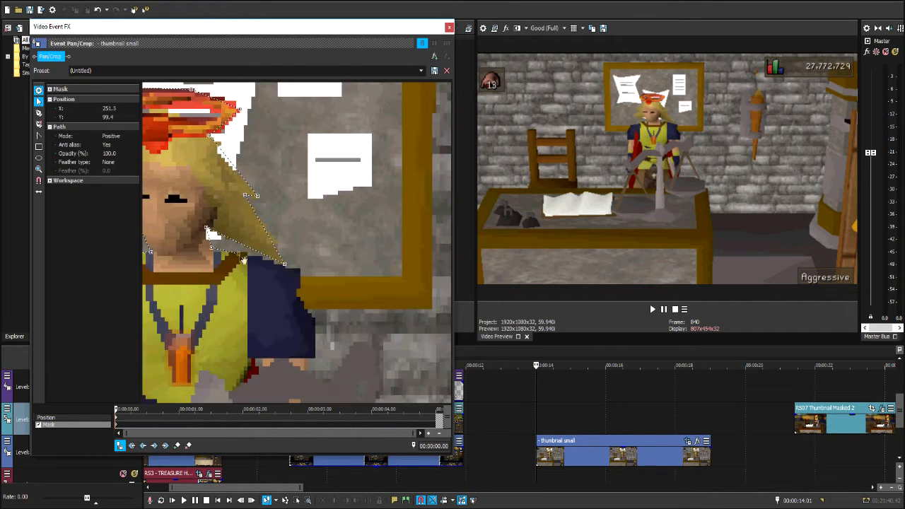
click(258, 259)
click(283, 270)
click(297, 268)
click(300, 284)
click(296, 294)
click(312, 321)
click(314, 357)
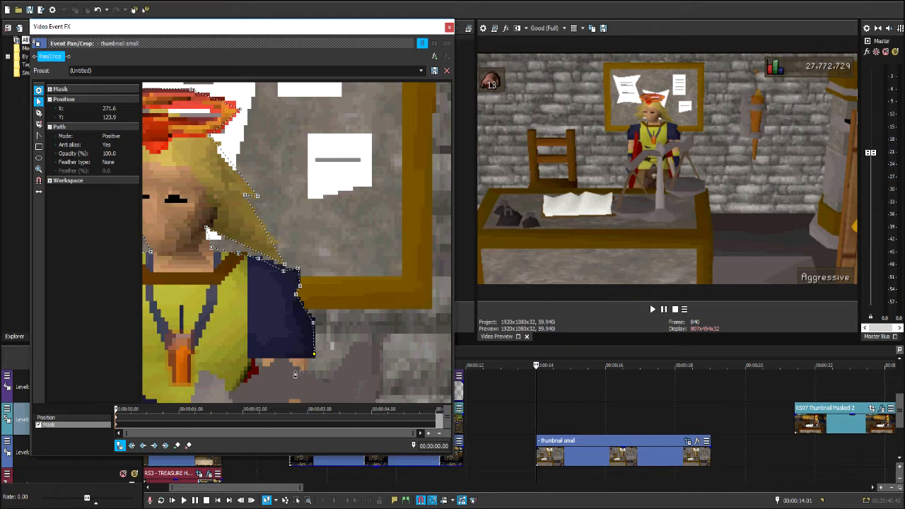
Trace the mask path down the character's right-side arm and hand to the cape just above the scale pan
scroll(342, 356, down, 1)
drag(344, 358, 347, 286)
click(314, 258)
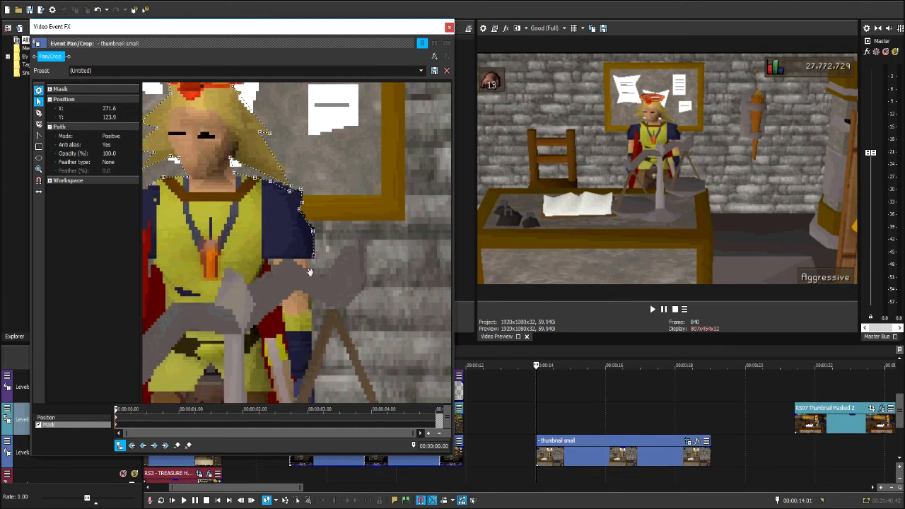
scroll(313, 258, up, 1)
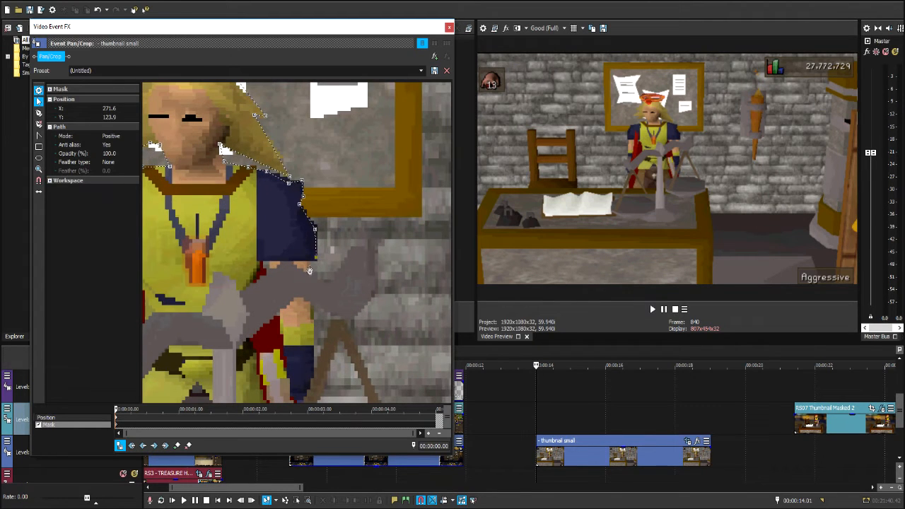
click(315, 346)
drag(314, 378, 329, 256)
click(332, 251)
click(335, 294)
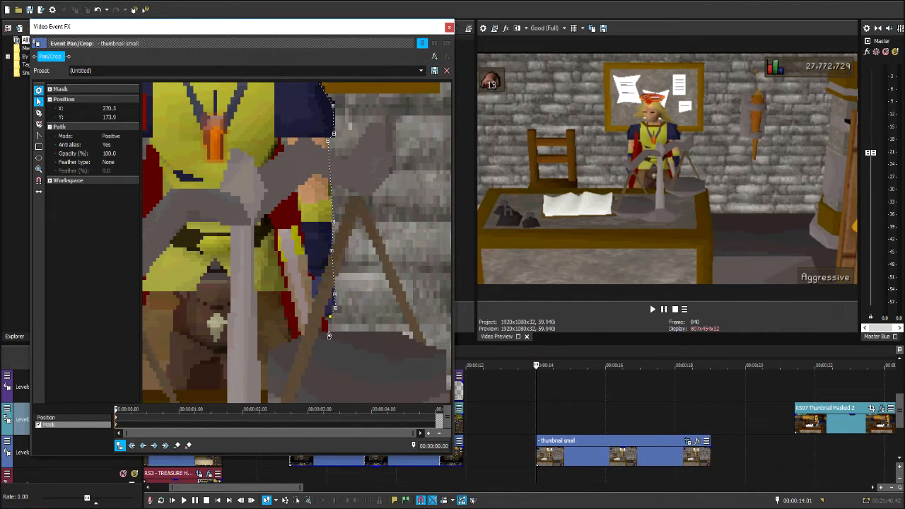
drag(342, 347, 340, 249)
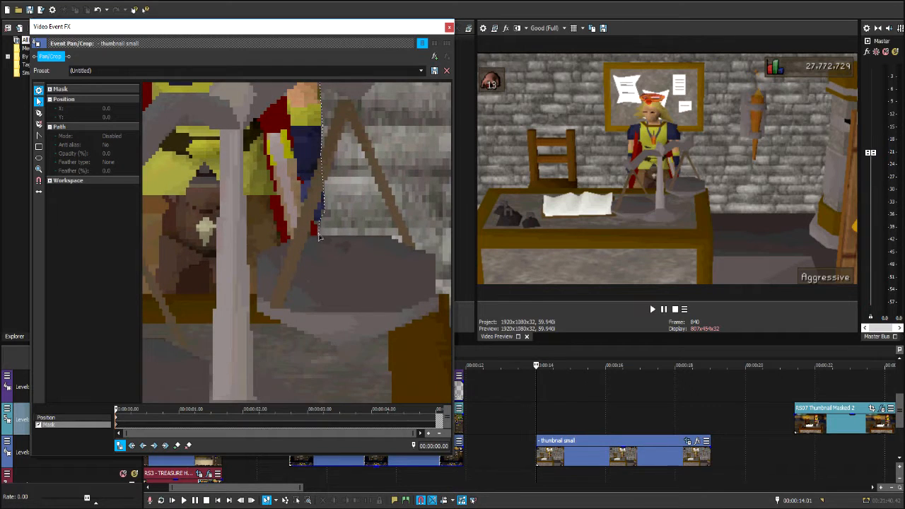
Place an anchor at the cape's lower tip beside the scale pan and delete it from the mask path
scroll(332, 244, down, 3)
click(294, 242)
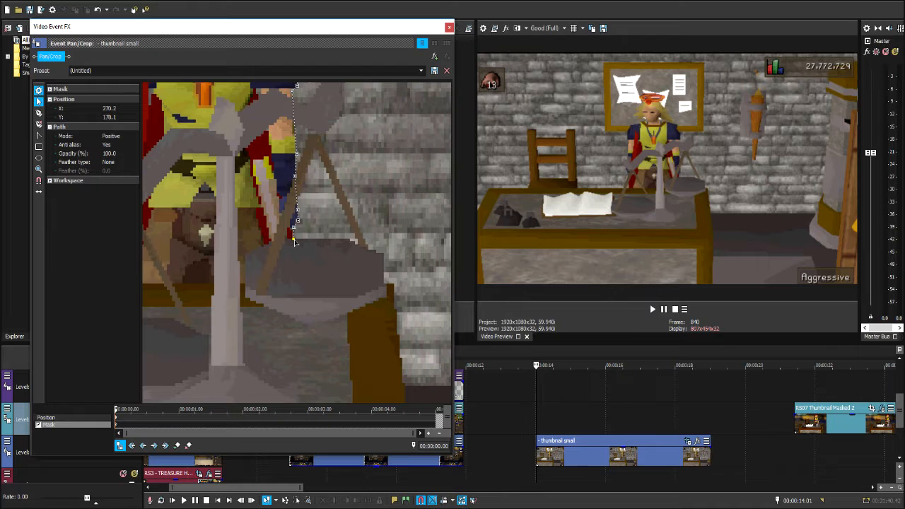
right_click(294, 241)
mouse_move(333, 282)
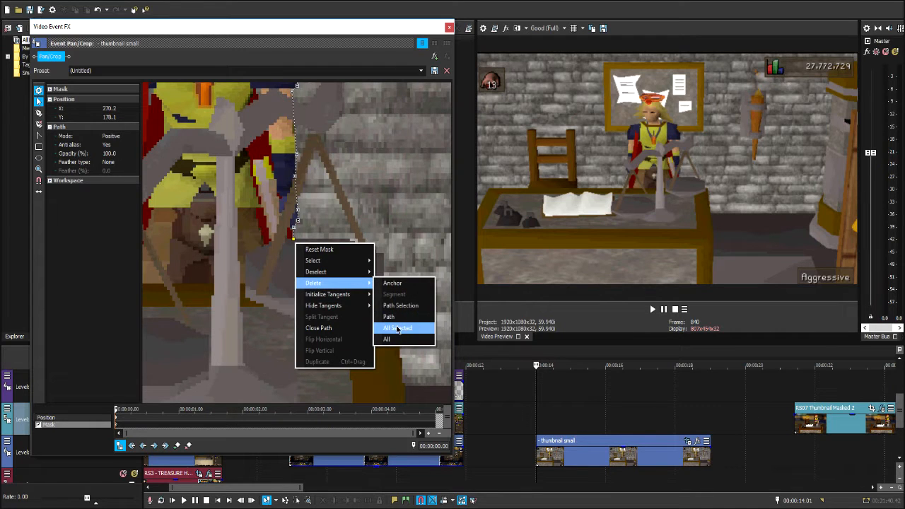
click(401, 286)
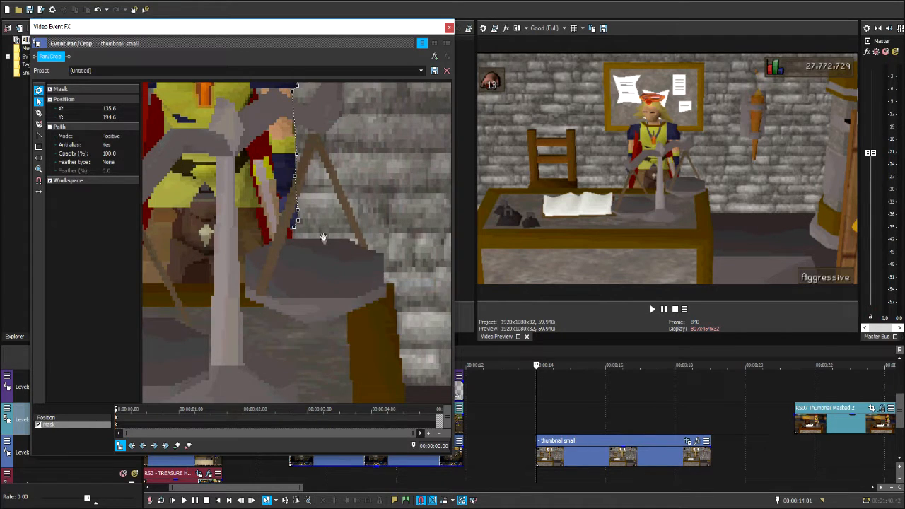
scroll(324, 238, up, 2)
click(292, 222)
click(293, 221)
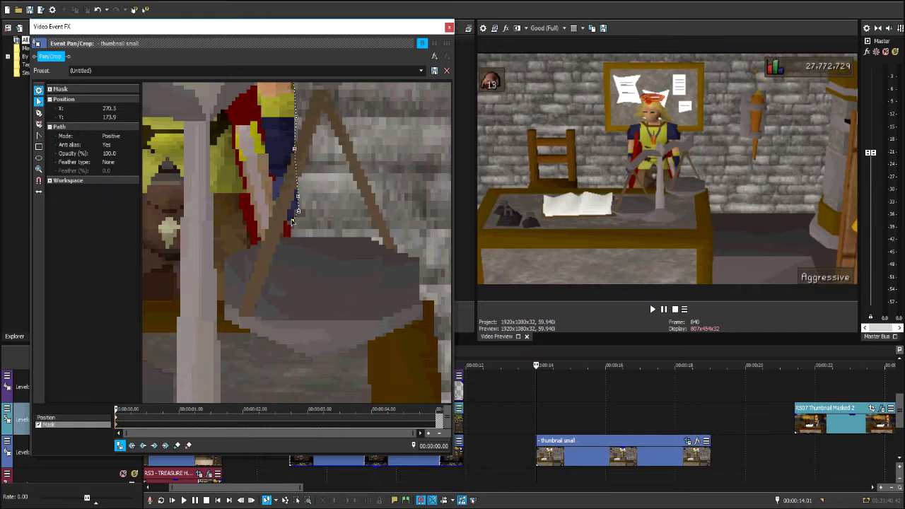
Trace the mask path around the right-side scale pan and down the desk's right edge
click(291, 238)
click(369, 239)
scroll(387, 269, down, 1)
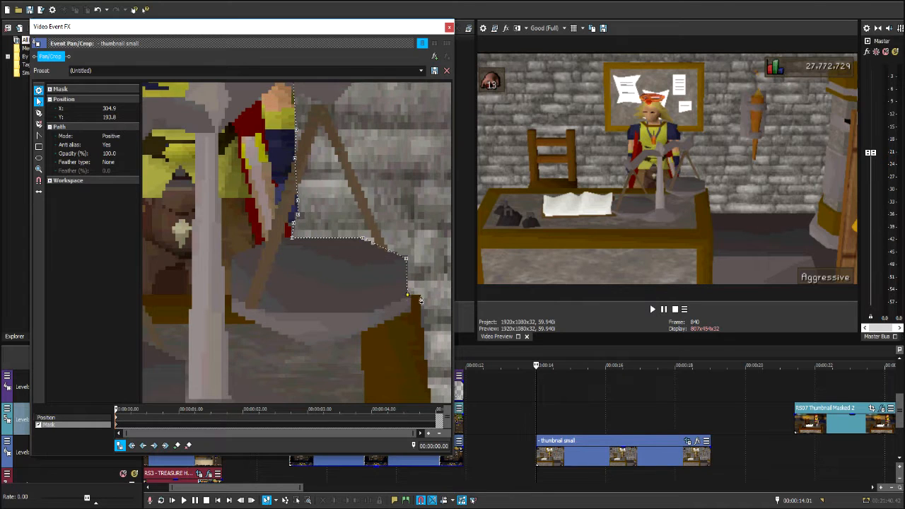
scroll(424, 343, down, 1)
scroll(316, 275, down, 1)
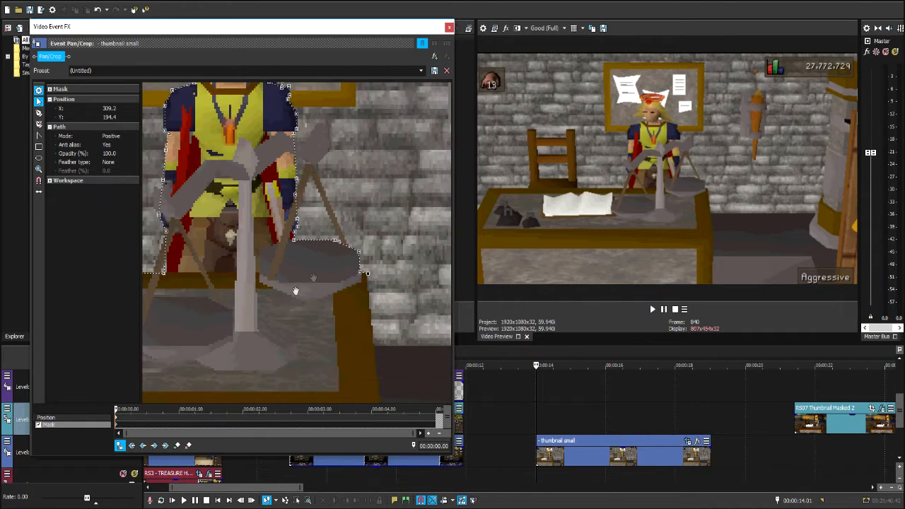
scroll(375, 297, down, 2)
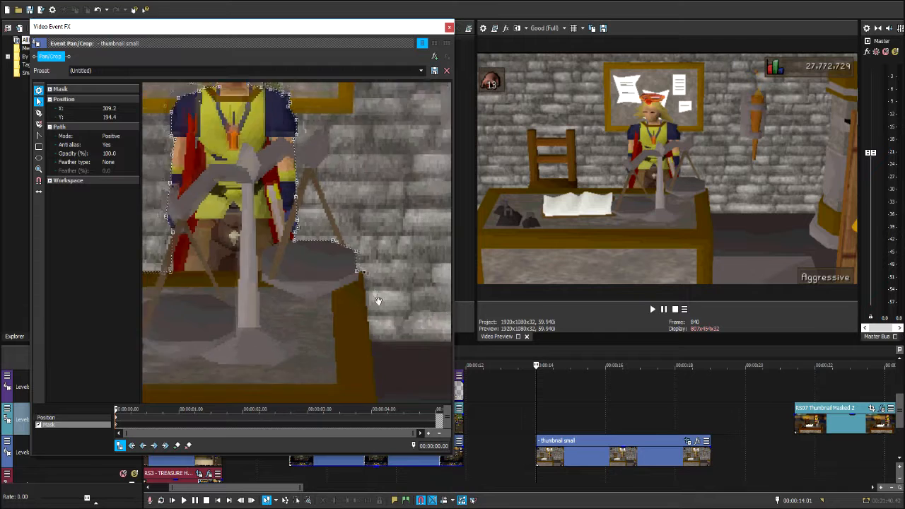
scroll(368, 313, down, 1)
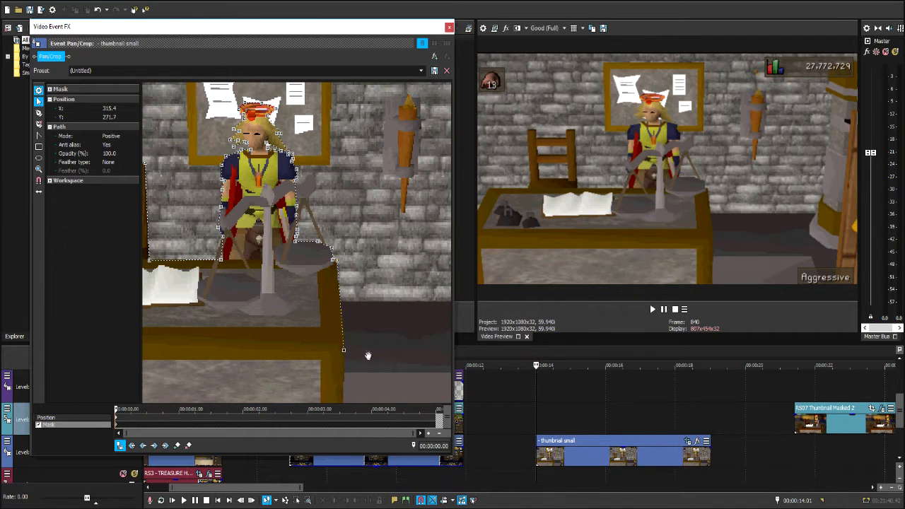
Extend the mask path to the desk's lower-right corner and close it at the starting anchor in the lower-left corner
scroll(366, 356, down, 1)
scroll(325, 386, down, 2)
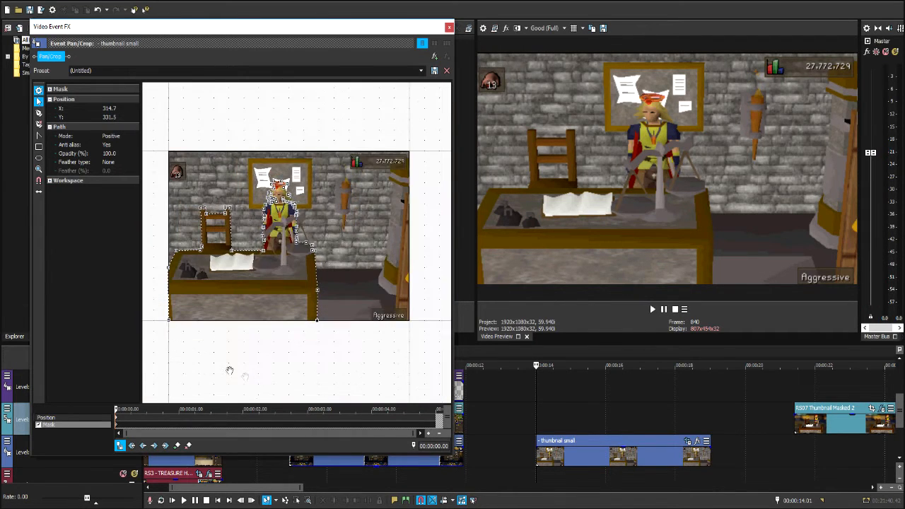
click(169, 323)
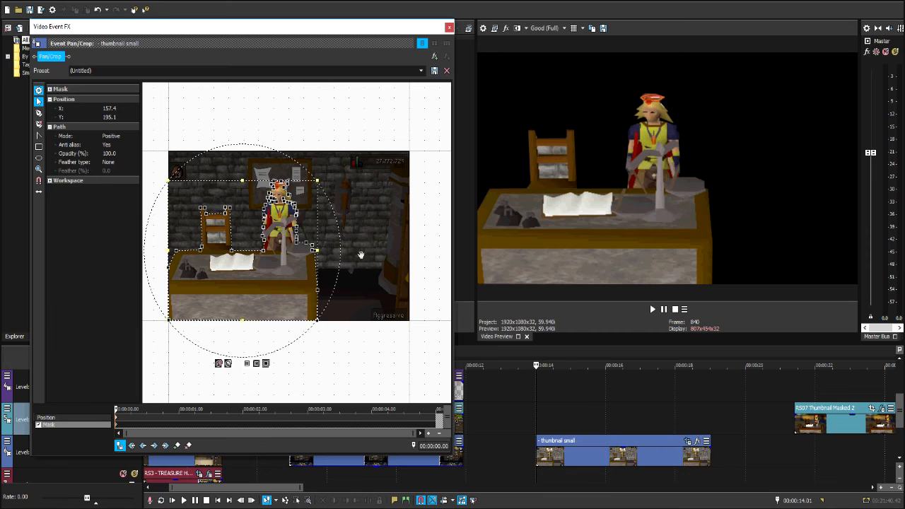
Trace a closed mask path around the upper gap in the chair's back and make it cut that area out
drag(250, 120, 333, 135)
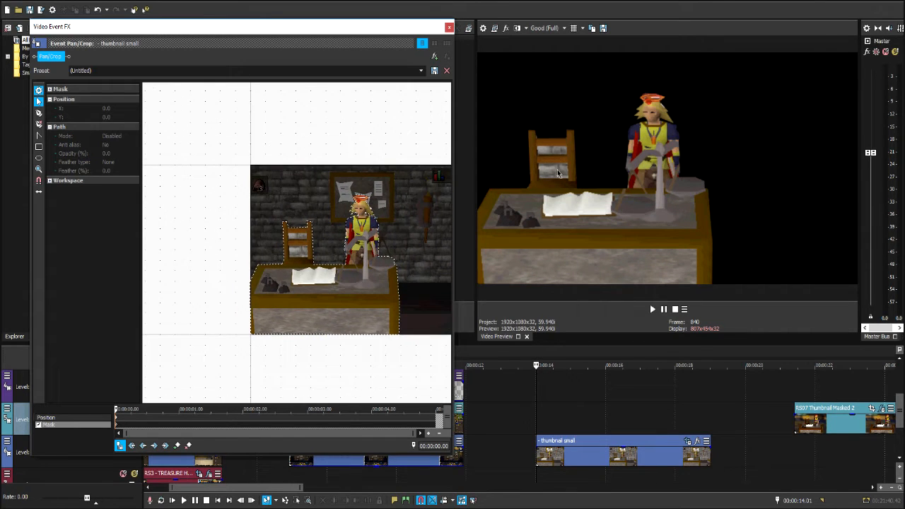
scroll(308, 194, up, 5)
click(267, 209)
click(334, 232)
click(334, 212)
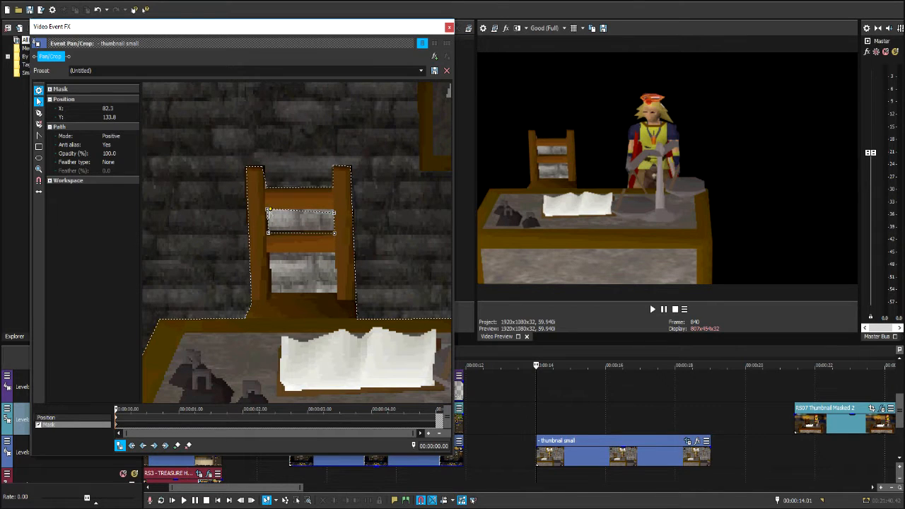
click(269, 210)
click(112, 136)
click(113, 155)
click(280, 272)
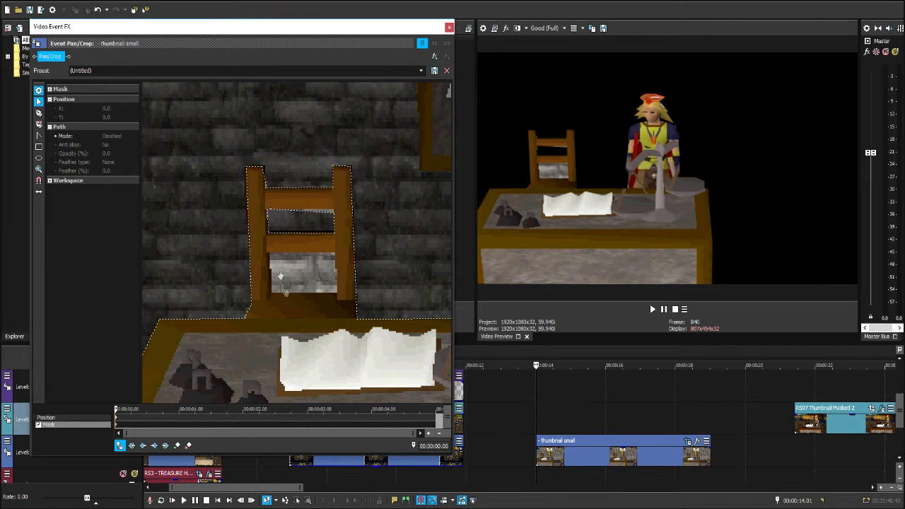
Trace a closed mask path around the lower gap in the chair's back and make it cut that area out
click(268, 254)
click(336, 290)
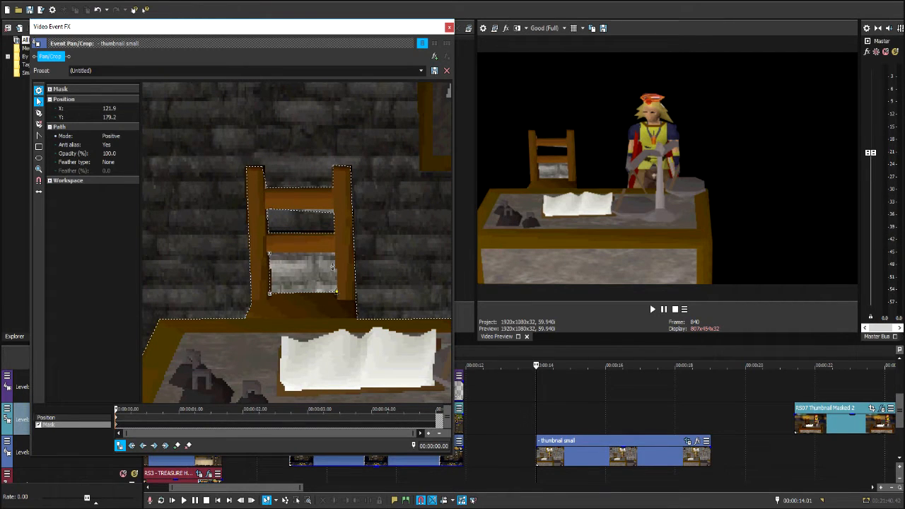
click(333, 255)
click(270, 253)
click(111, 136)
click(111, 150)
click(111, 162)
click(219, 197)
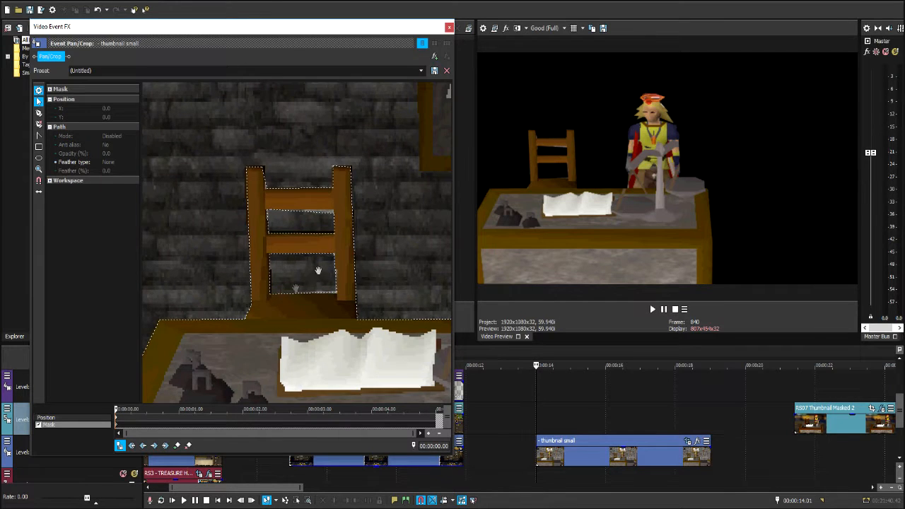
scroll(318, 255, down, 3)
scroll(318, 242, down, 1)
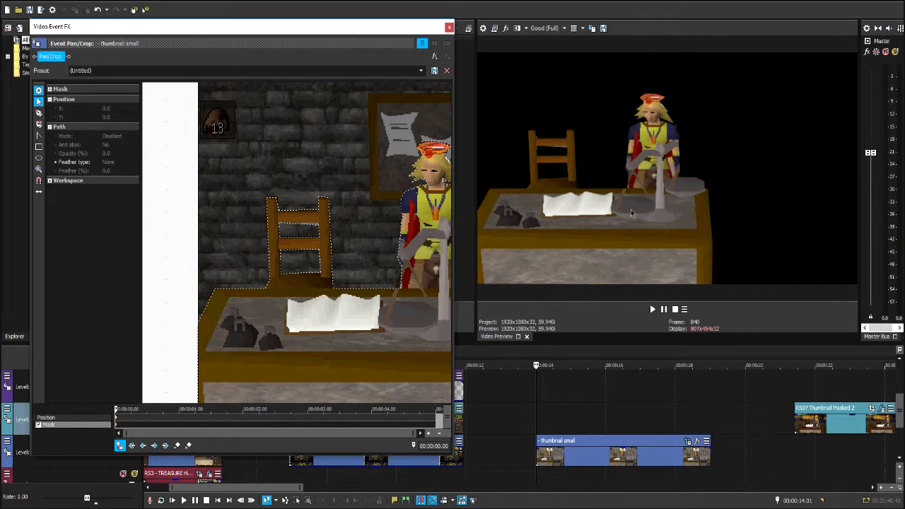
Shift the masked thumbnail small image to the right in the picture, to an X center of about 148.8, and close the pan/crop settings
click(123, 419)
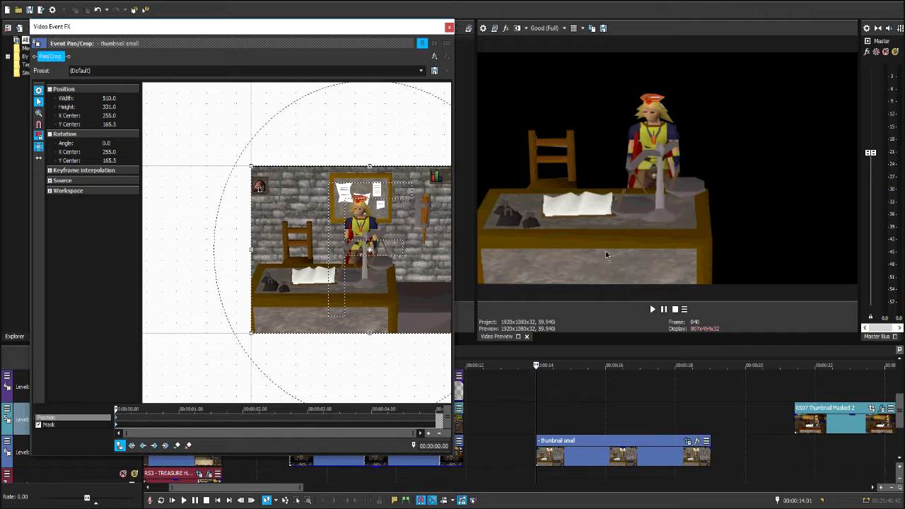
drag(405, 305, 356, 302)
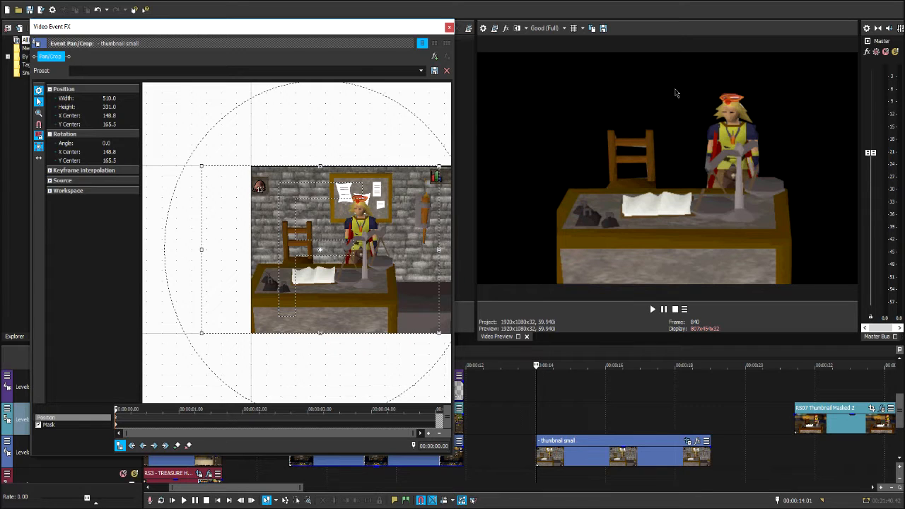
click(448, 27)
Move the RS3 - TREASURE HUNTER event down one track and place speech-bubble-2 below the thumbnail full event
click(375, 425)
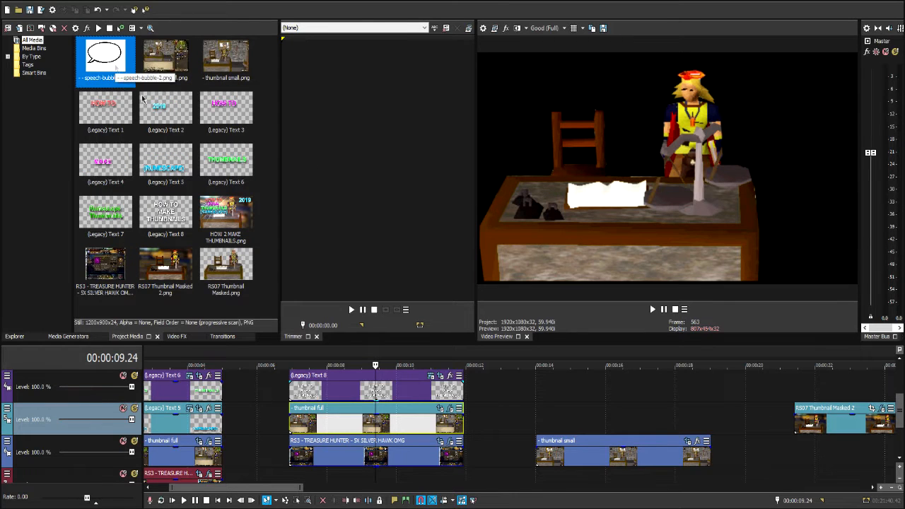
drag(348, 456, 353, 478)
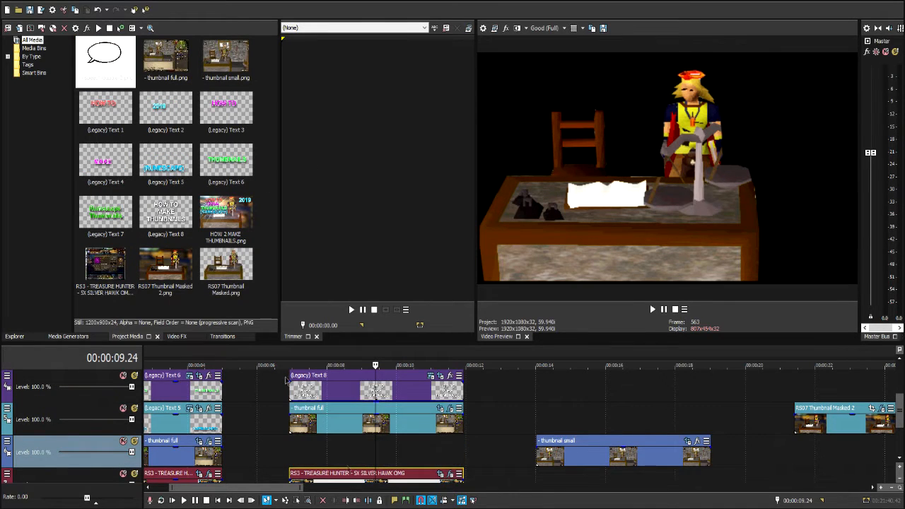
drag(104, 56, 297, 452)
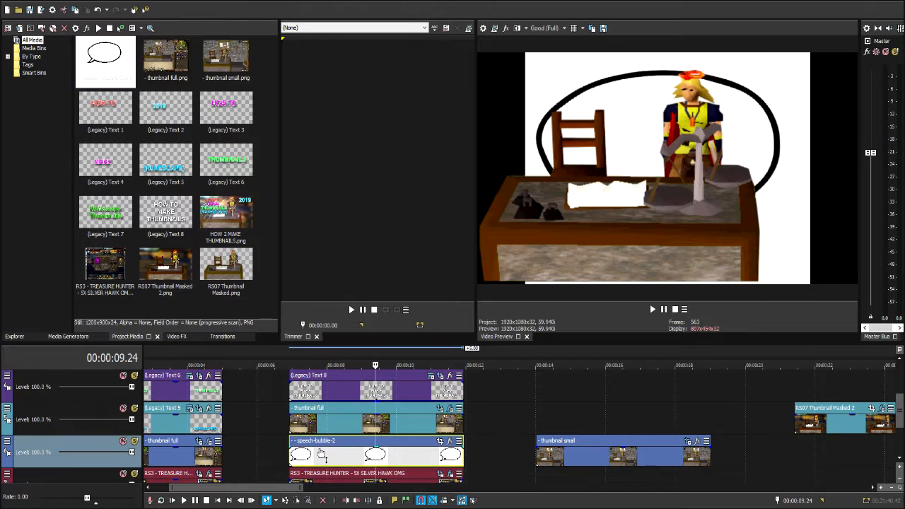
Turn off Maintain Aspect Ratio for the speech-bubble-2 event
right_click(442, 455)
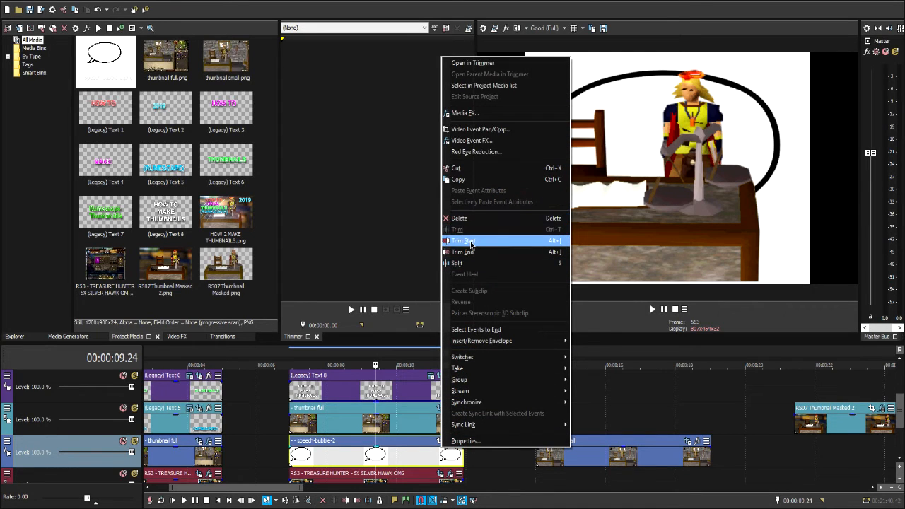
mouse_move(508, 357)
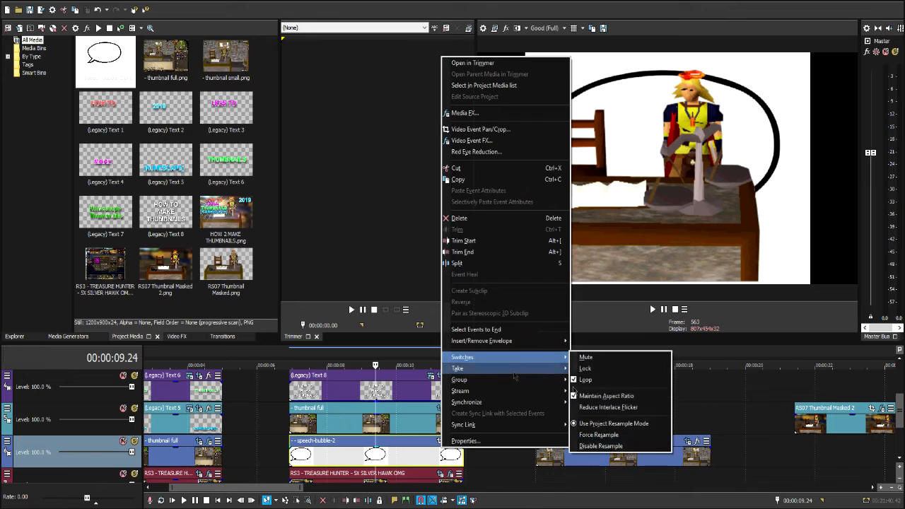
click(593, 397)
click(314, 454)
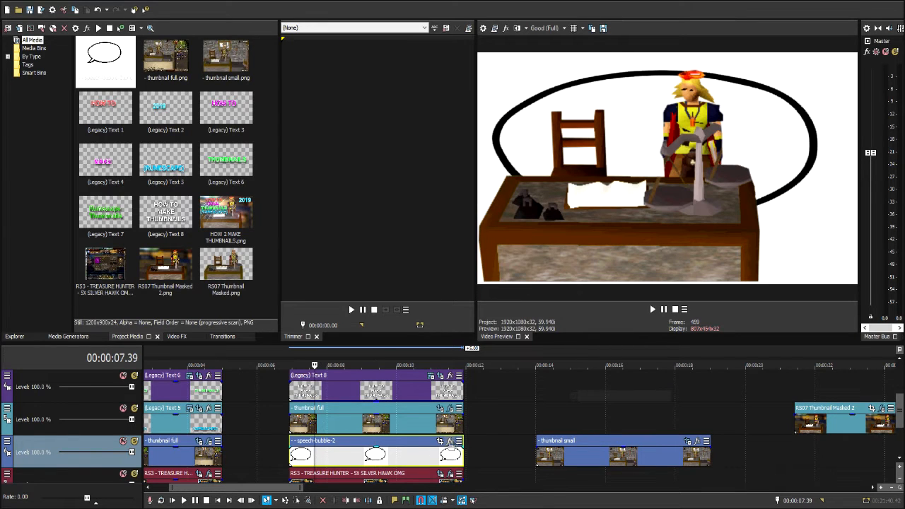
Open the speech-bubble-2 event's pan/crop mask and start a mask path along the underside of the bubble's tail
click(439, 440)
click(118, 426)
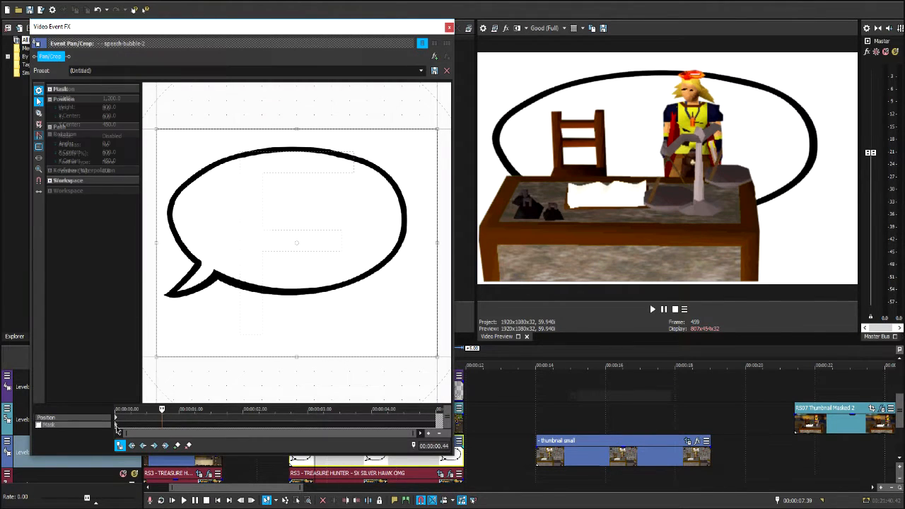
click(117, 418)
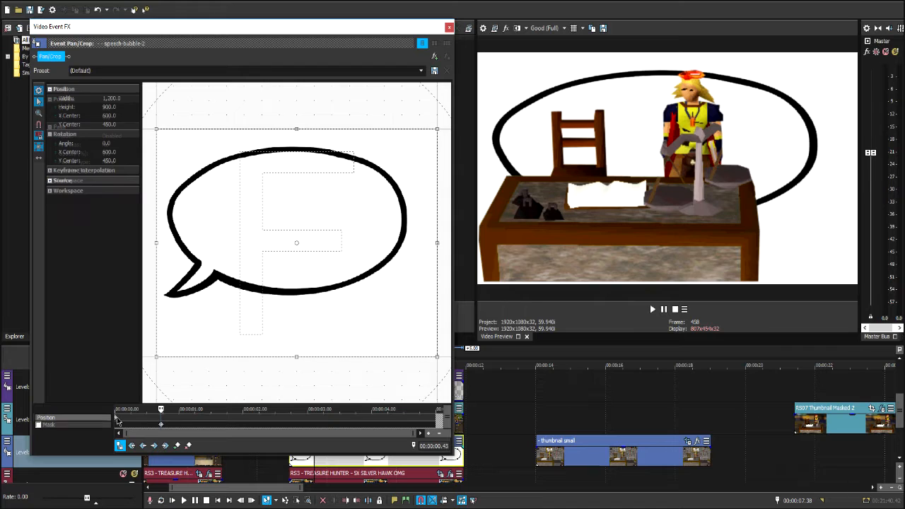
right_click(215, 330)
click(227, 335)
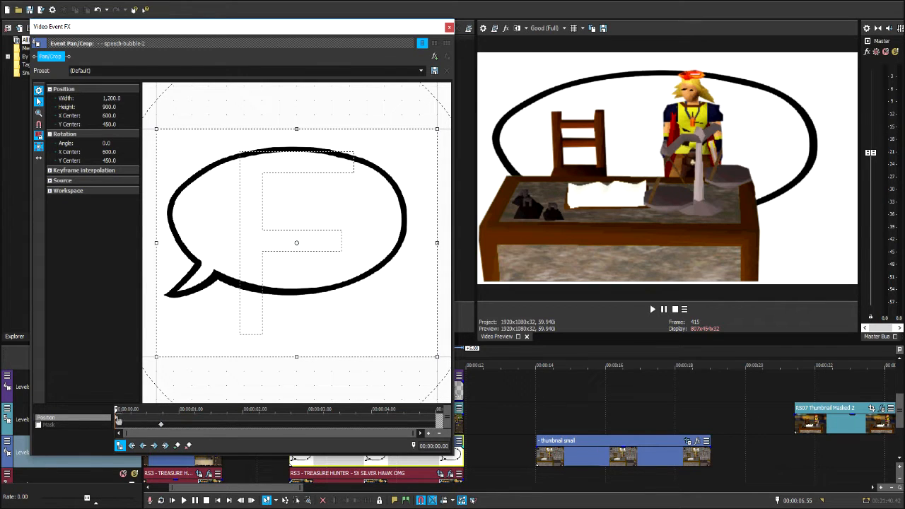
click(161, 424)
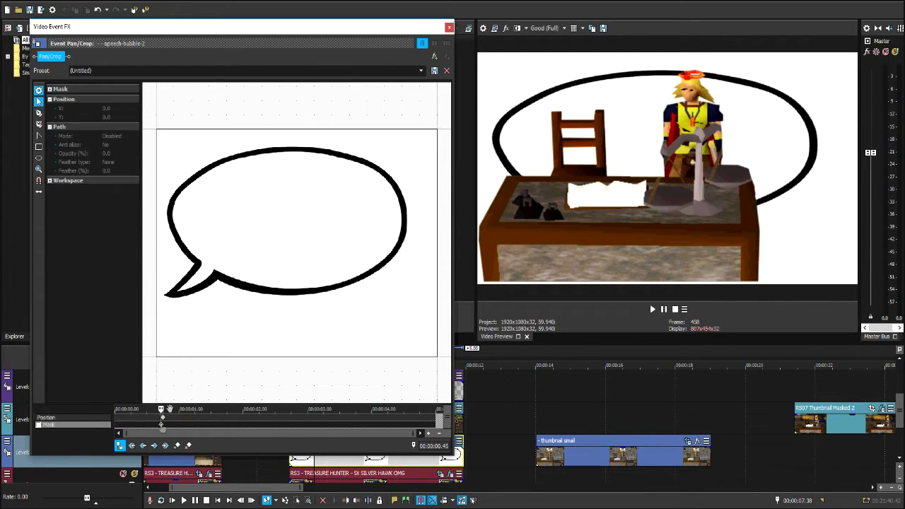
drag(169, 308, 210, 286)
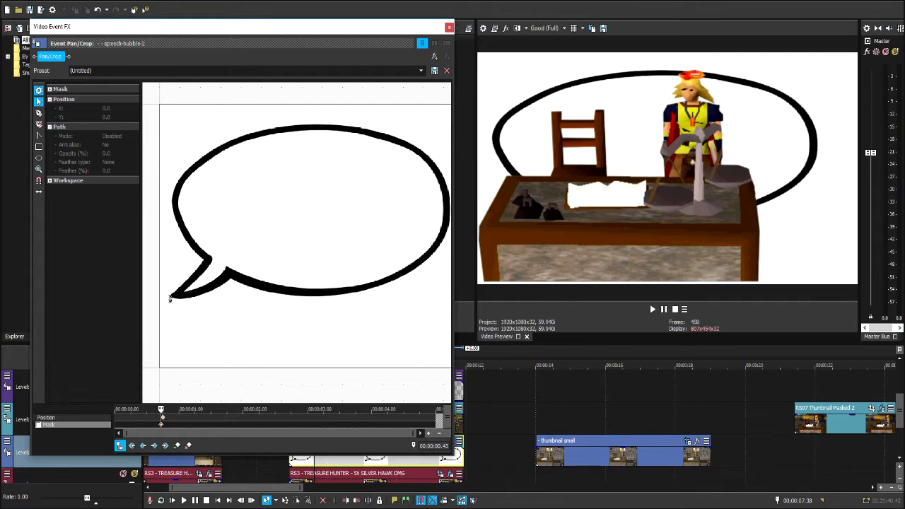
click(170, 297)
click(195, 298)
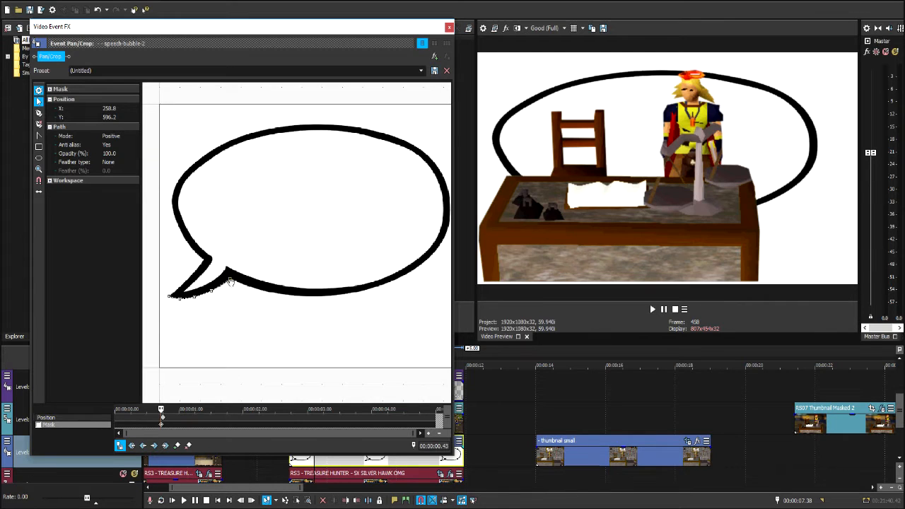
Trace the mask path along the bubble's bottom, up its right side and across its top outline
click(39, 192)
drag(287, 297, 318, 299)
drag(413, 271, 442, 234)
click(340, 130)
click(289, 129)
click(245, 142)
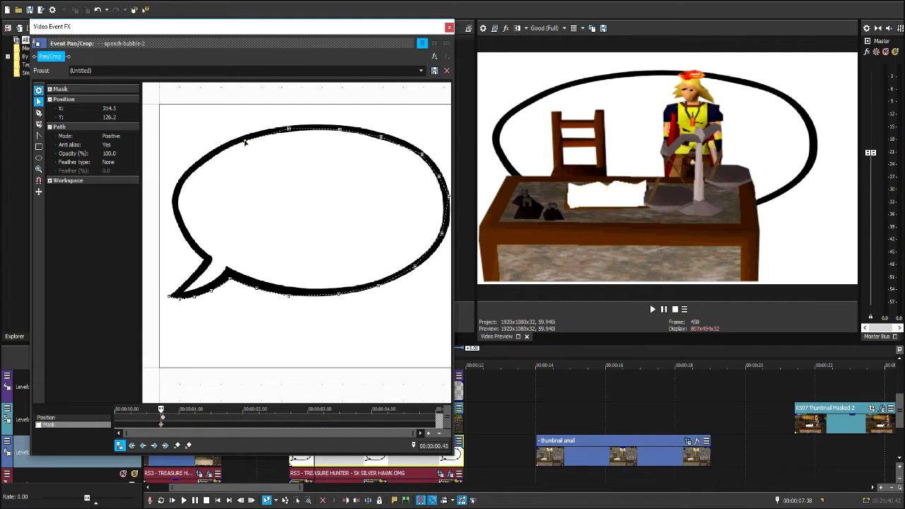
Continue the mask path down the bubble's left side, close it at the tail's tip and enable the mask
click(210, 157)
click(179, 191)
click(190, 240)
click(176, 296)
click(169, 299)
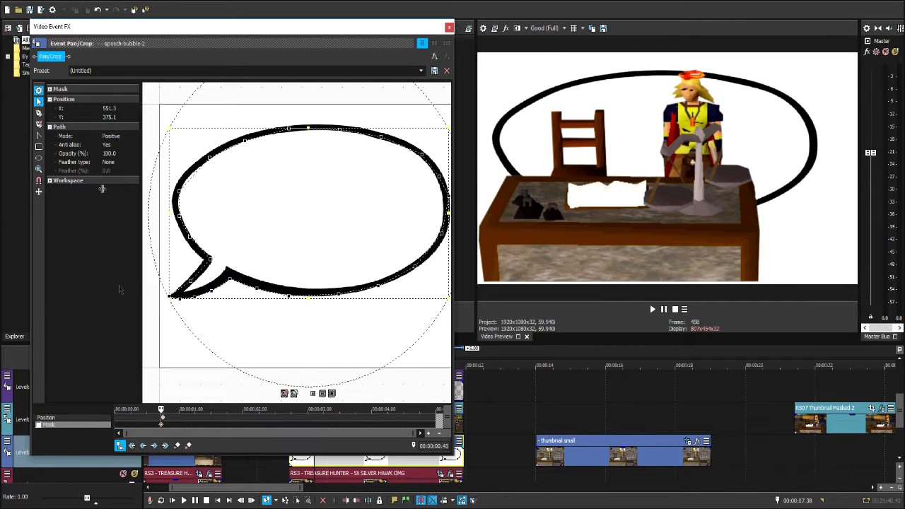
click(39, 424)
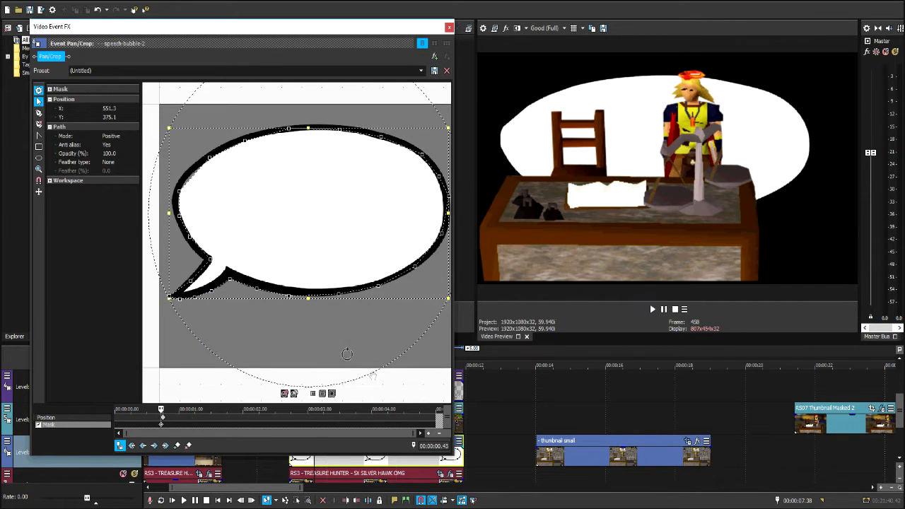
Shrink the speech bubble with a crop frame of about 2,367 × 1,775 and place it in the picture's upper-left area
click(162, 420)
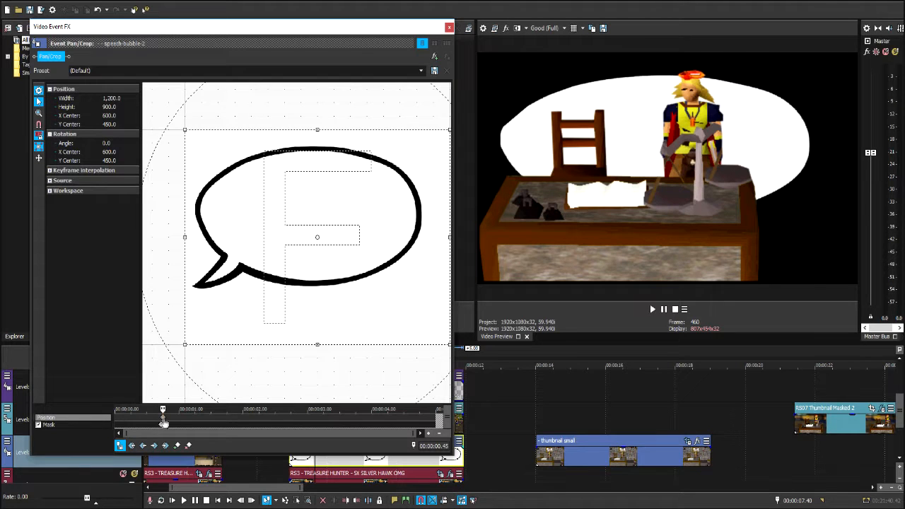
scroll(238, 323, down, 2)
drag(248, 313, 256, 379)
scroll(293, 297, down, 2)
drag(292, 296, 395, 323)
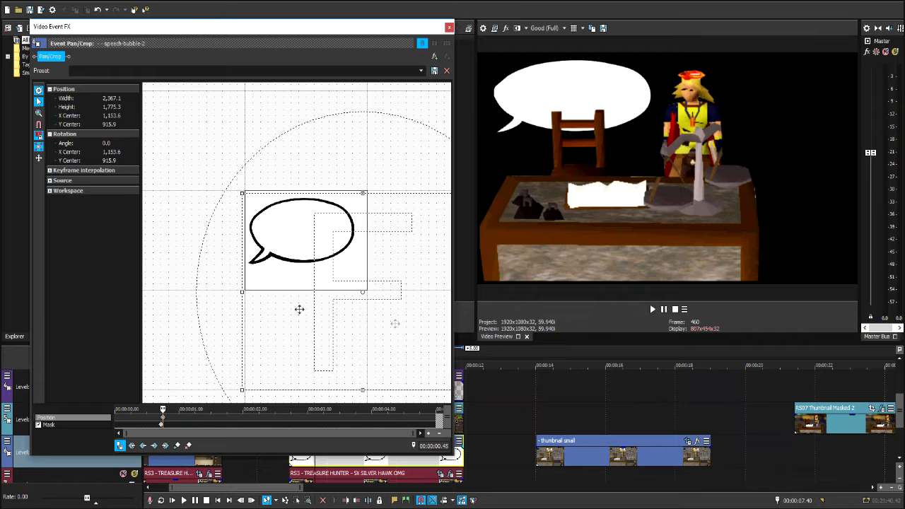
Flip the speech bubble horizontally and adjust its crop frame to about 1,998 × 1,498 so the tail points at the character
right_click(324, 260)
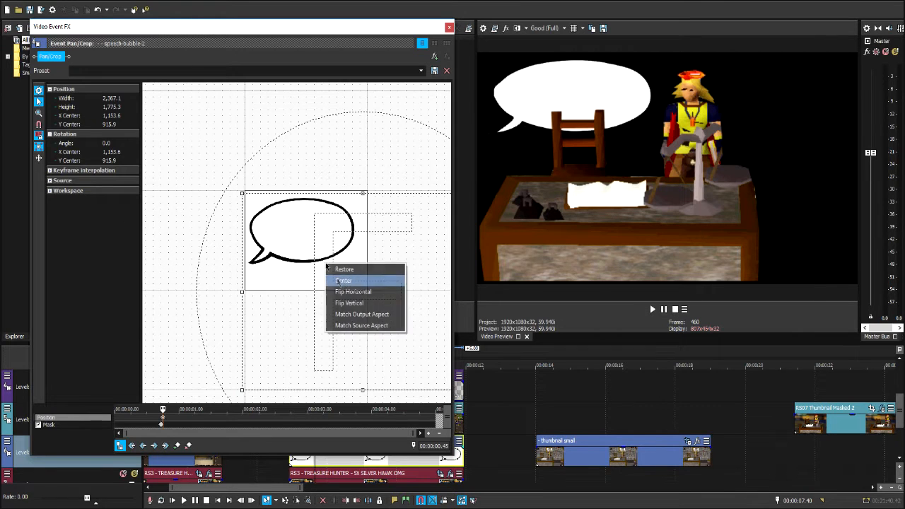
click(354, 293)
drag(374, 254, 305, 282)
drag(281, 201, 281, 217)
mouse_move(300, 256)
mouse_down()
mouse_move(299, 242)
mouse_move(289, 248)
mouse_move(310, 242)
mouse_up()
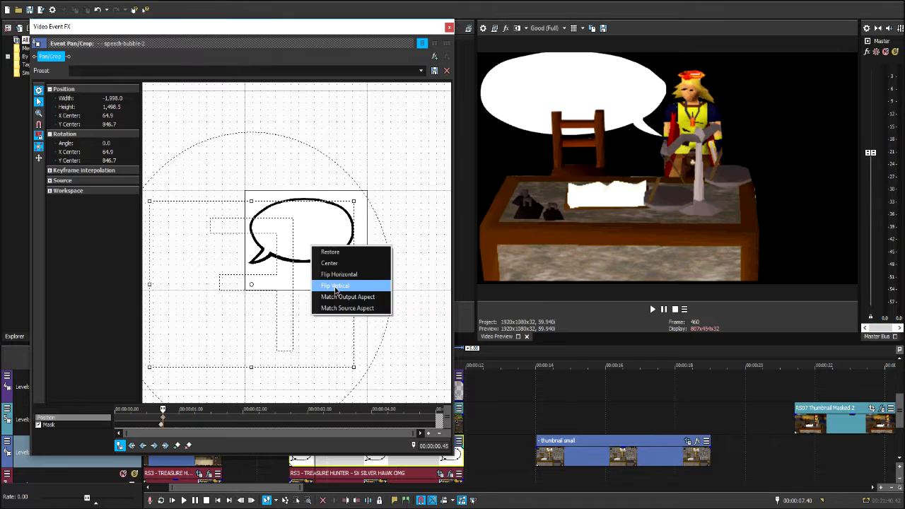
Test a vertical flip on the speech bubble, revert it, and reposition the bubble beside the character
click(335, 286)
drag(310, 251, 320, 227)
right_click(320, 226)
click(344, 268)
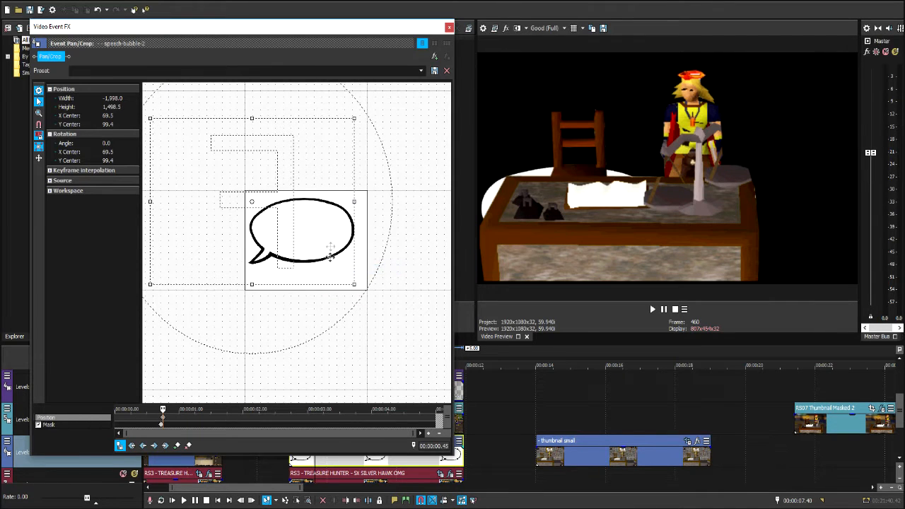
drag(328, 227, 328, 321)
click(449, 28)
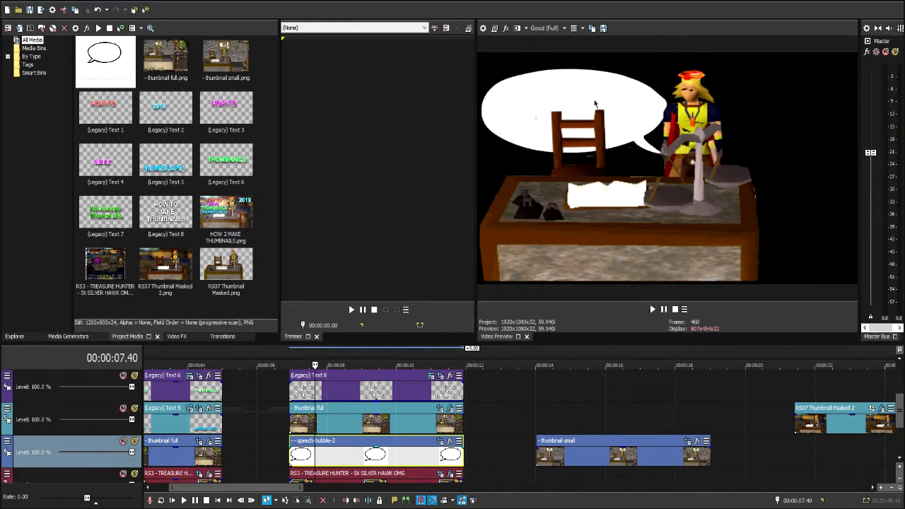
Delete the speech-bubble-2 event and move the RS3 - TREASURE HUNTER event back up directly below thumbnail full
click(366, 452)
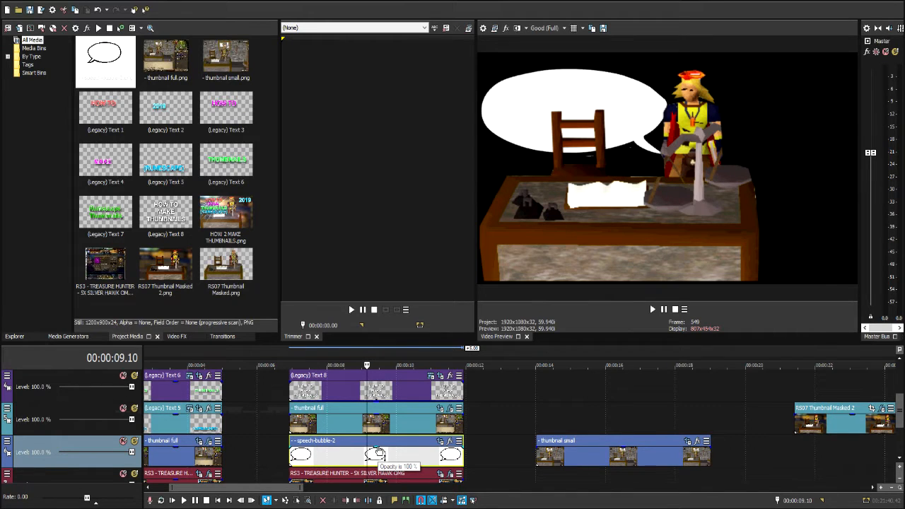
key(Delete)
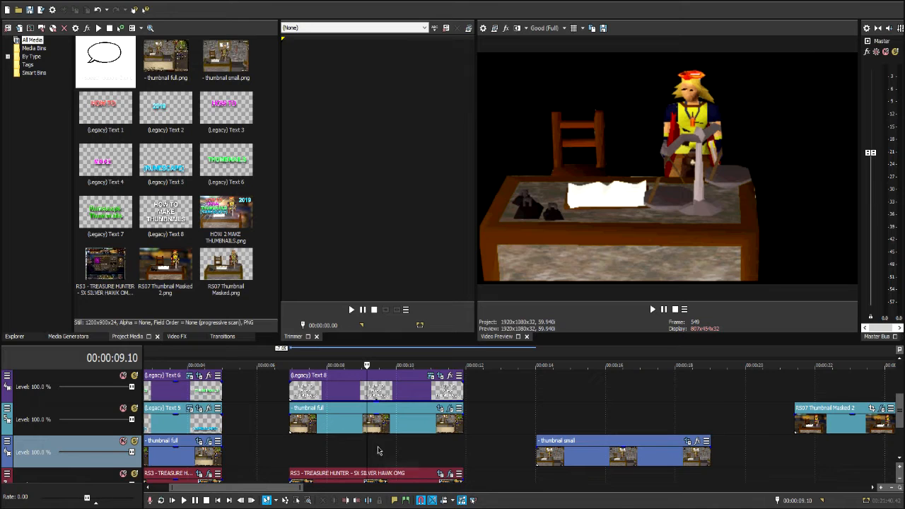
drag(384, 475, 385, 439)
Disable the Color Curves effect on the thumbnail full event
click(373, 425)
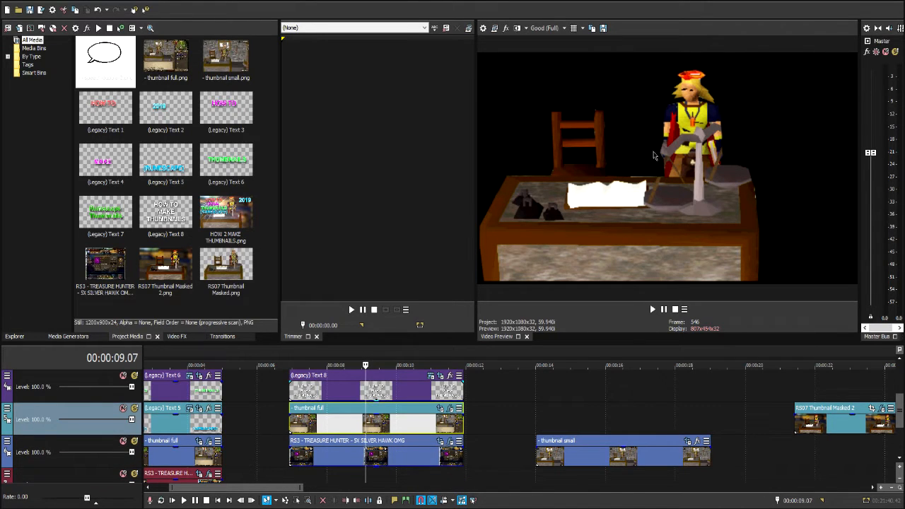
click(450, 409)
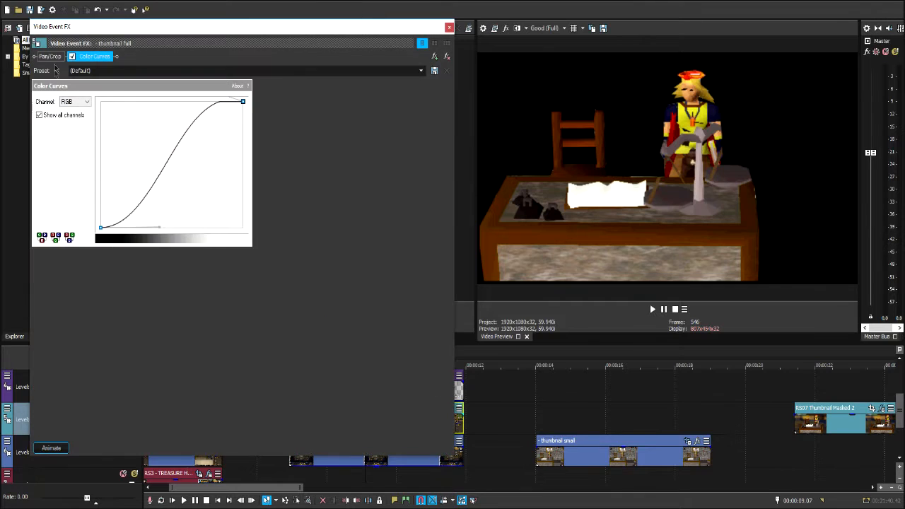
click(71, 56)
click(450, 28)
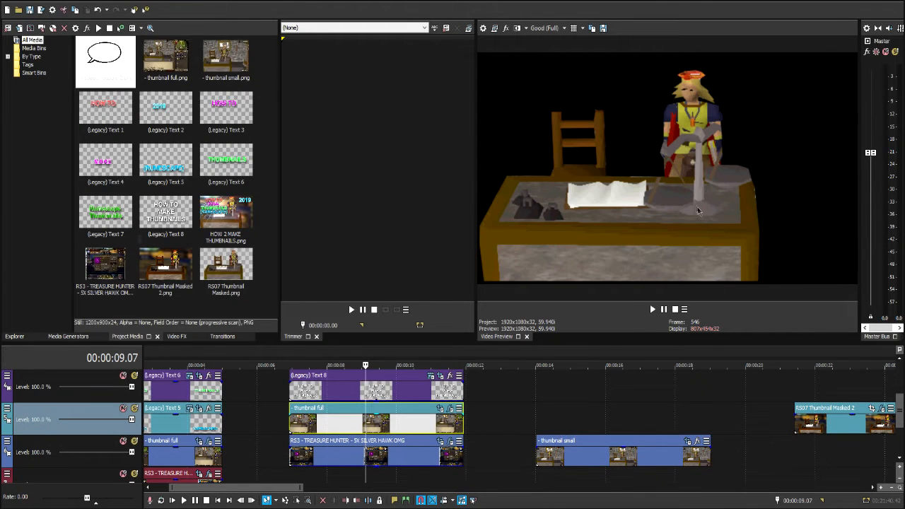
scroll(618, 451, up, 3)
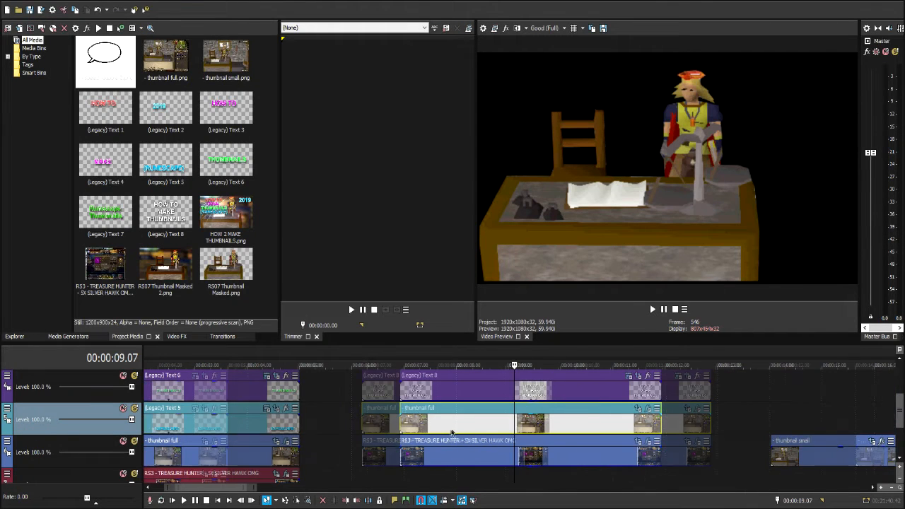
Check the Gaussian Blur settings on the RS3 - TREASURE HUNTER background event and the VEGAS effects available to add
click(612, 463)
click(501, 459)
click(648, 441)
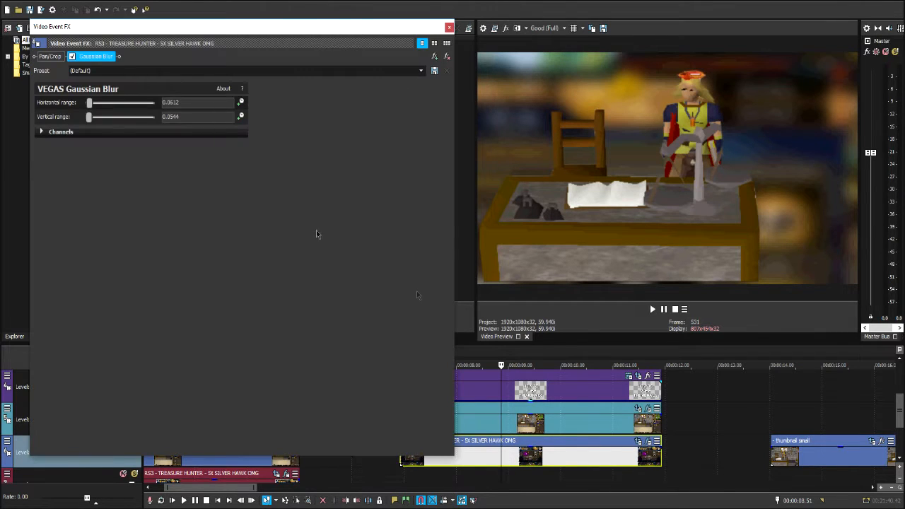
click(434, 56)
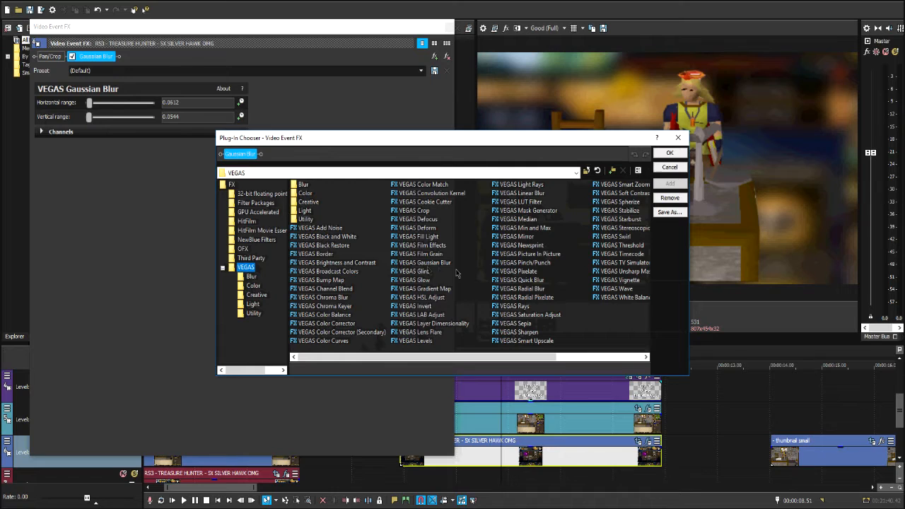
click(677, 138)
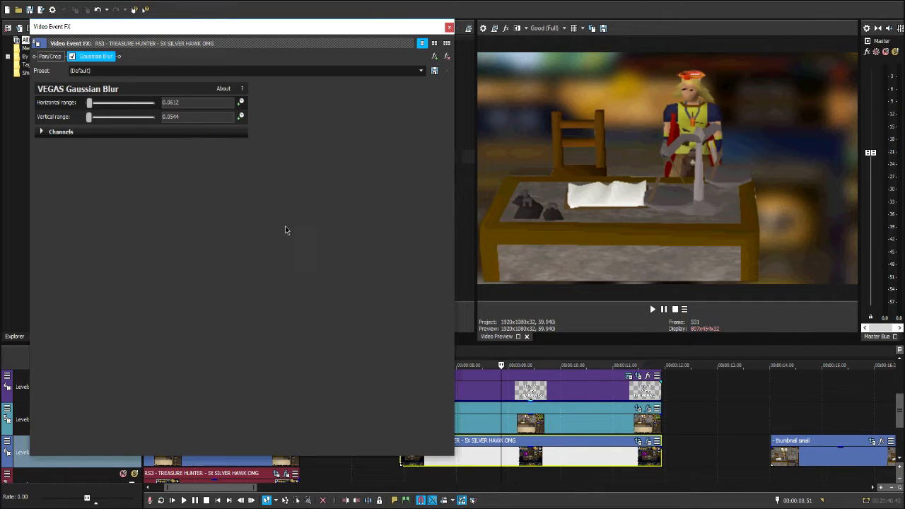
click(448, 29)
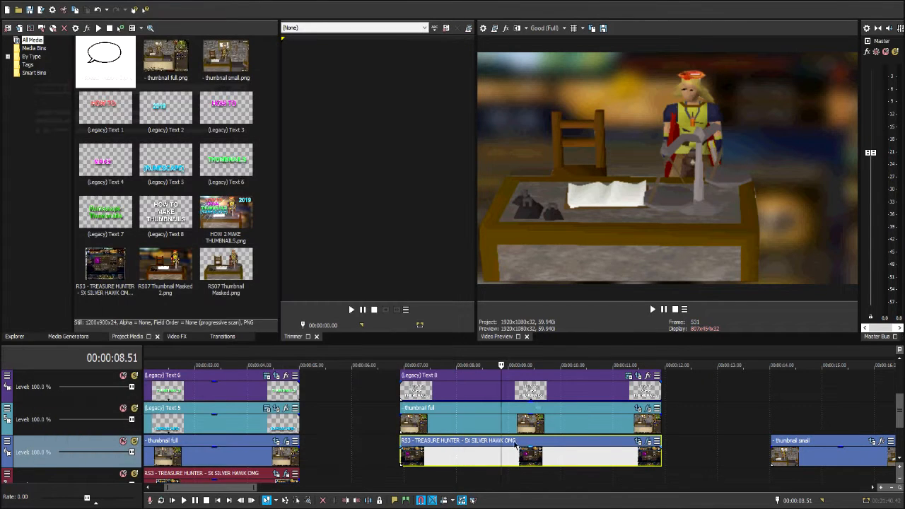
Shift the crop frame of the thumbnail full event sideways to move the masked character, chair and desk rightwards in the picture
click(401, 423)
click(647, 408)
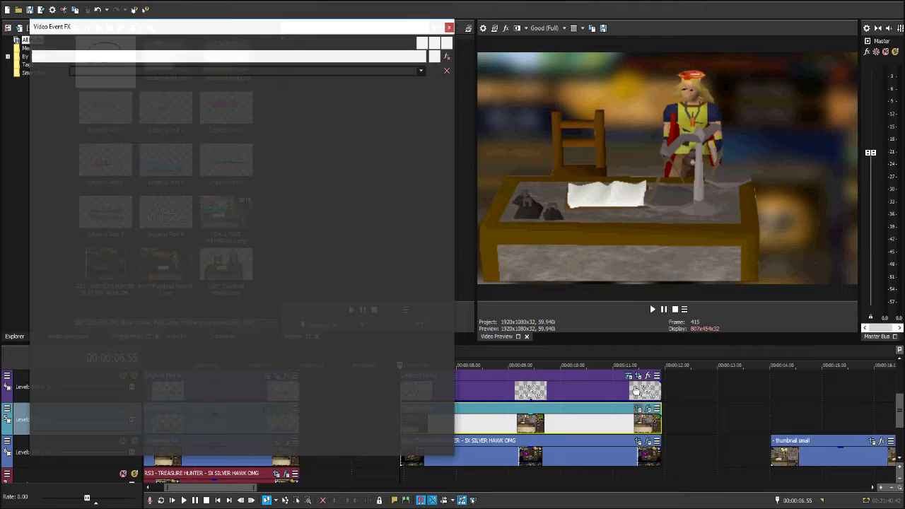
click(63, 417)
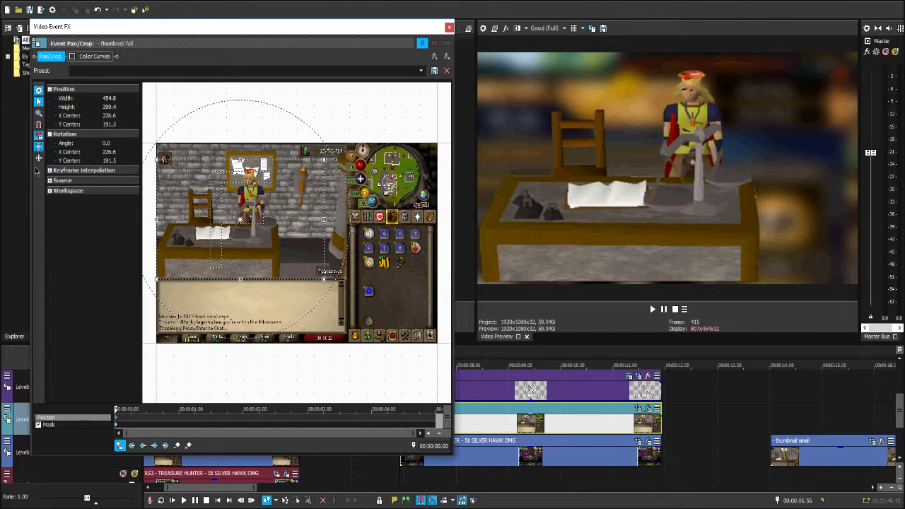
drag(275, 239, 263, 239)
click(448, 28)
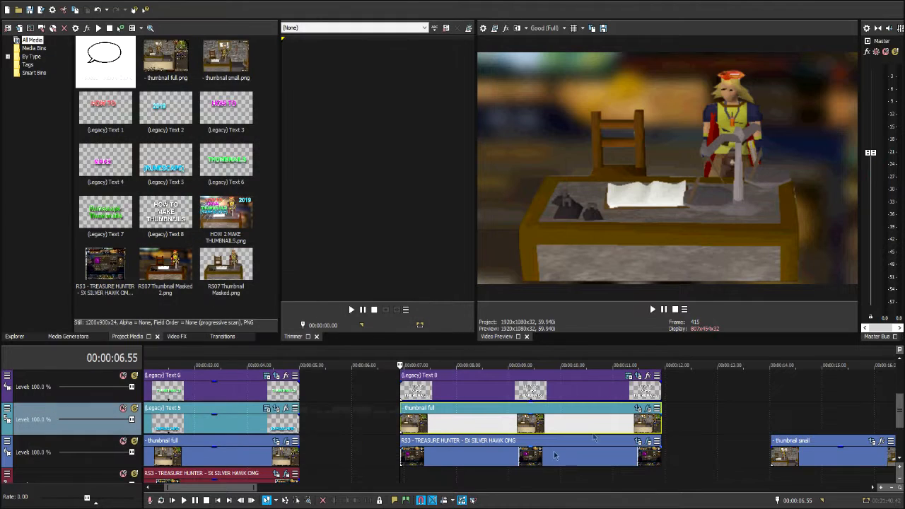
Add a second Color Curves effect to the thumbnail full event
click(542, 457)
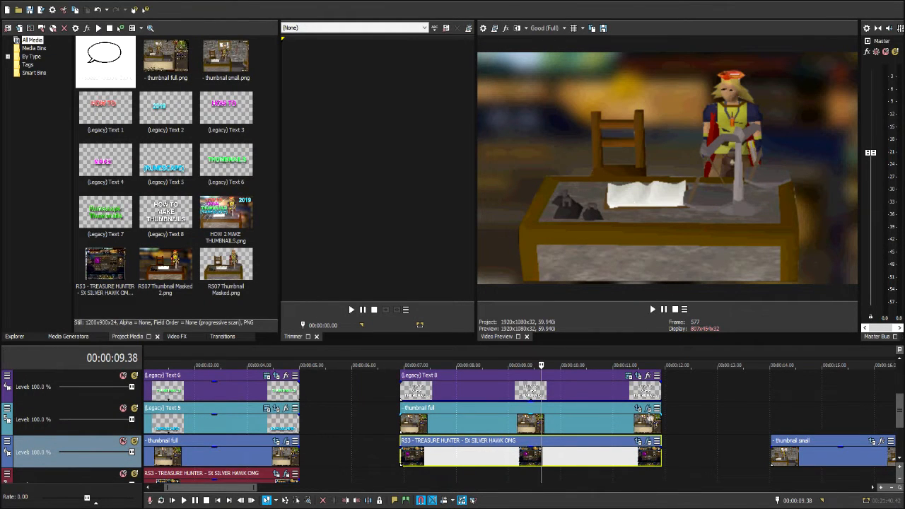
click(647, 408)
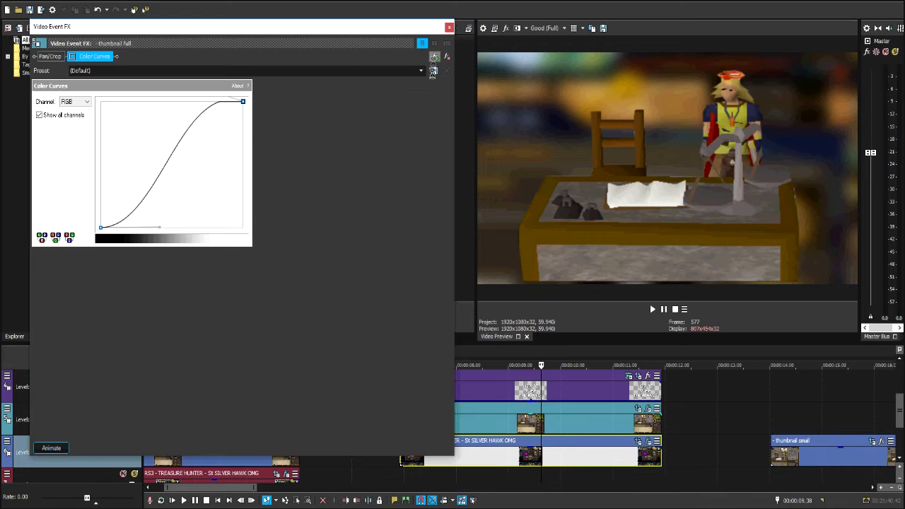
click(434, 57)
click(330, 343)
click(657, 183)
click(659, 154)
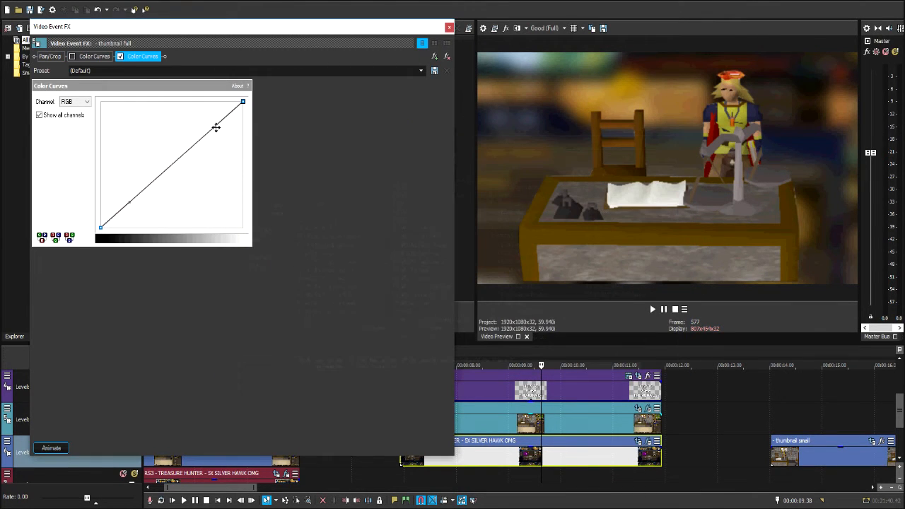
Shape the new RGB color curve into an S with lifted highlights and deepened shadows to boost the cutout's contrast
drag(215, 127, 171, 84)
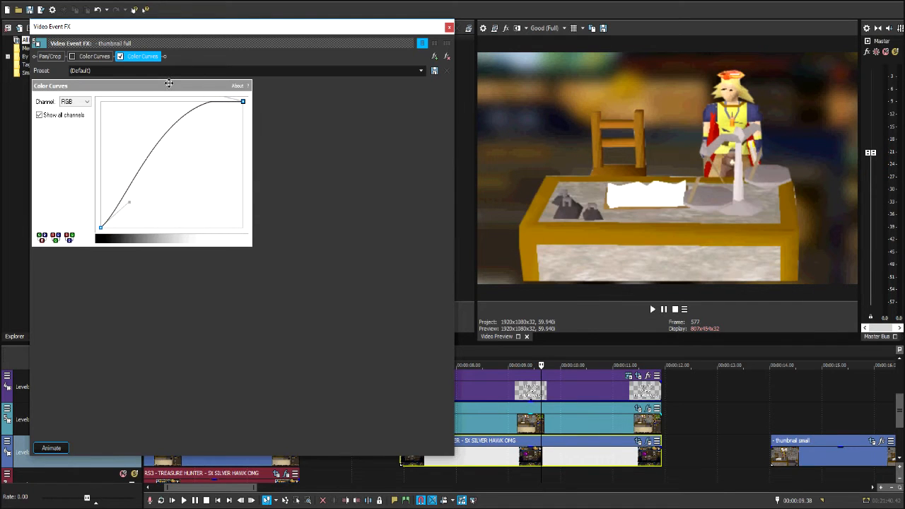
drag(127, 202, 144, 228)
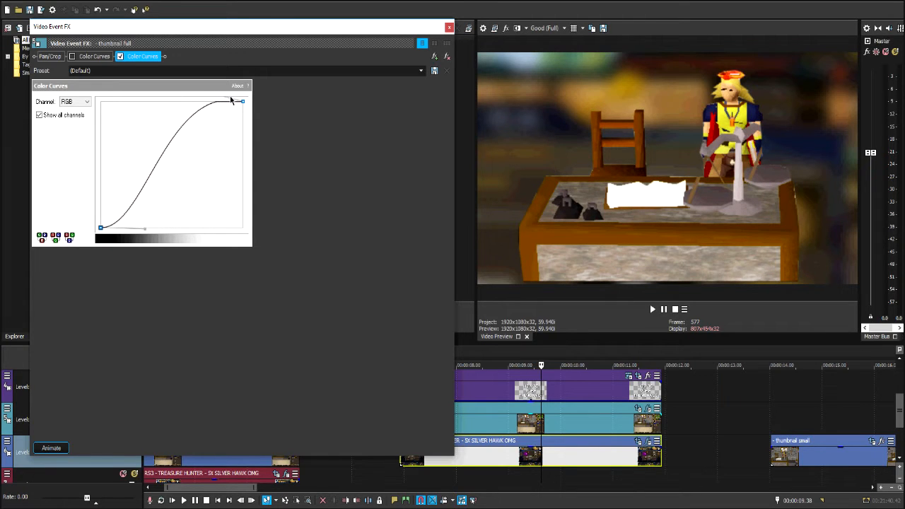
drag(231, 99, 164, 95)
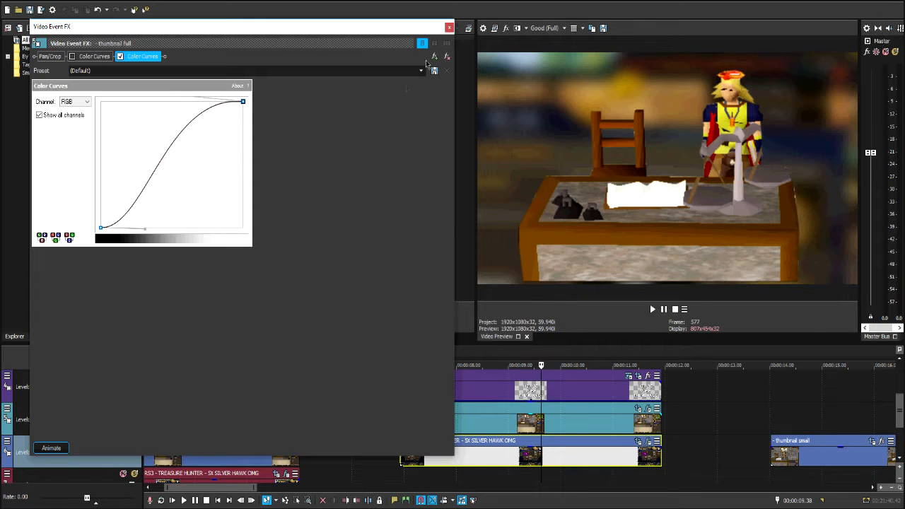
click(448, 28)
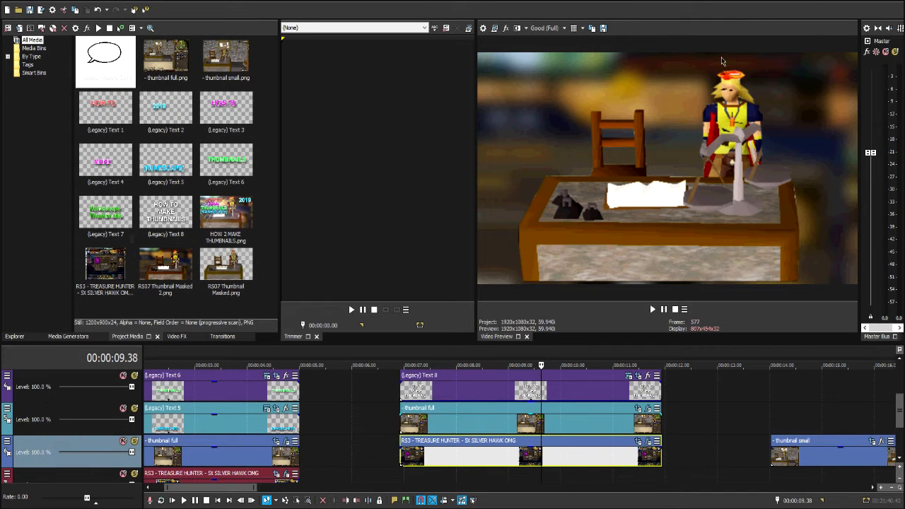
View the Soft Shadow preset of the (Legacy) Text generator and preview the (Legacy) Text 8 title near its start
click(507, 394)
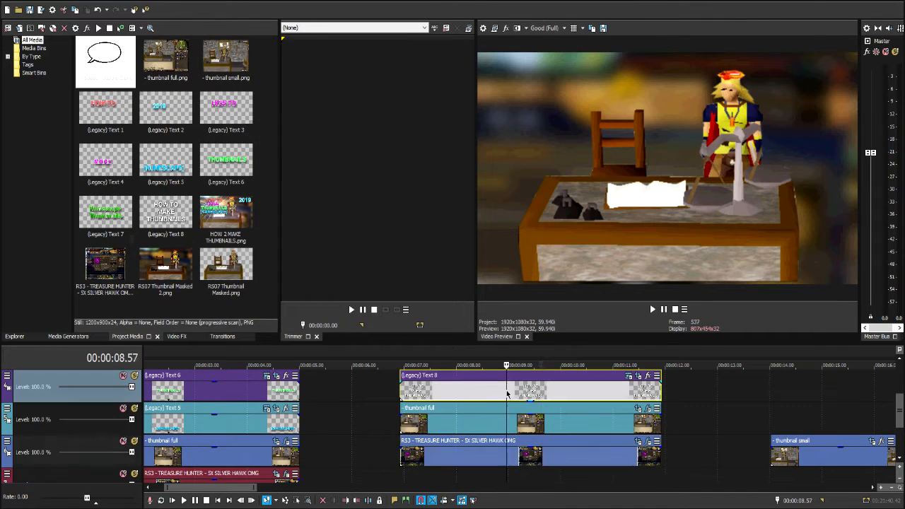
click(67, 338)
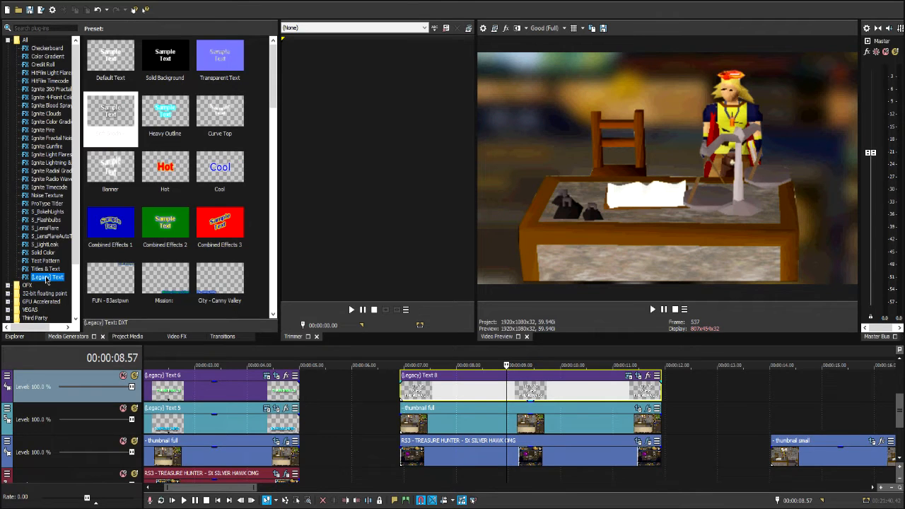
click(120, 125)
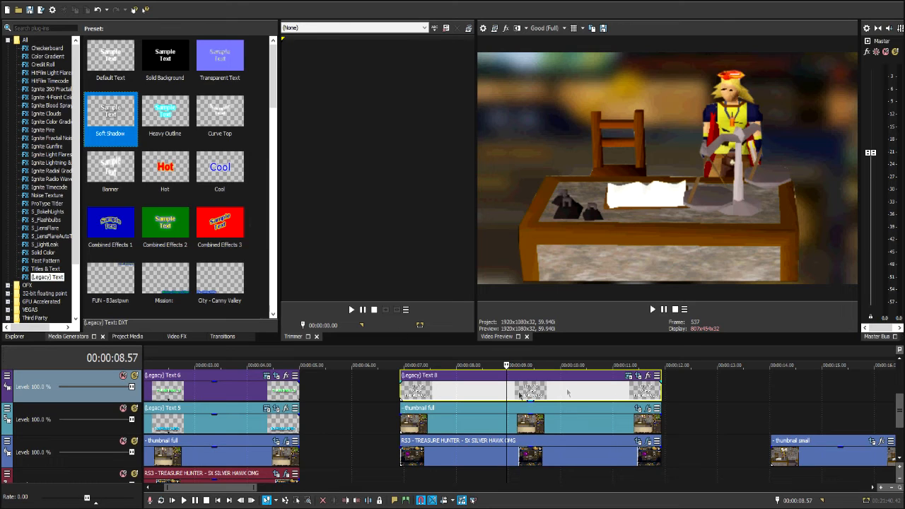
click(438, 391)
scroll(573, 411, up, 2)
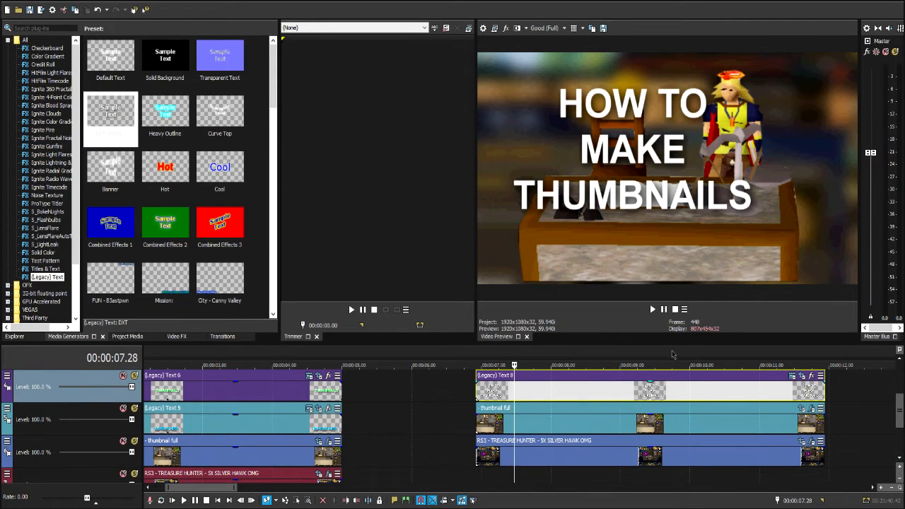
Try SAMPLE TEXT on two lines as the wording of the (Legacy) Text 8 title
click(802, 375)
key(ctrl+a)
text(SAMPLE)
key(BackSpace)
key(BackSpace)
key(BackSpace)
key(BackSpace)
key(BackSpace)
key(BackSpace)
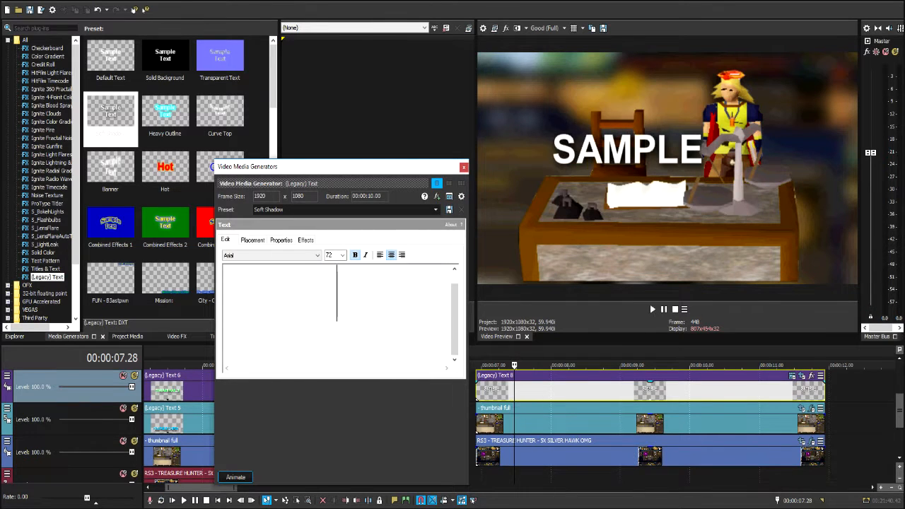
text(TEXT)
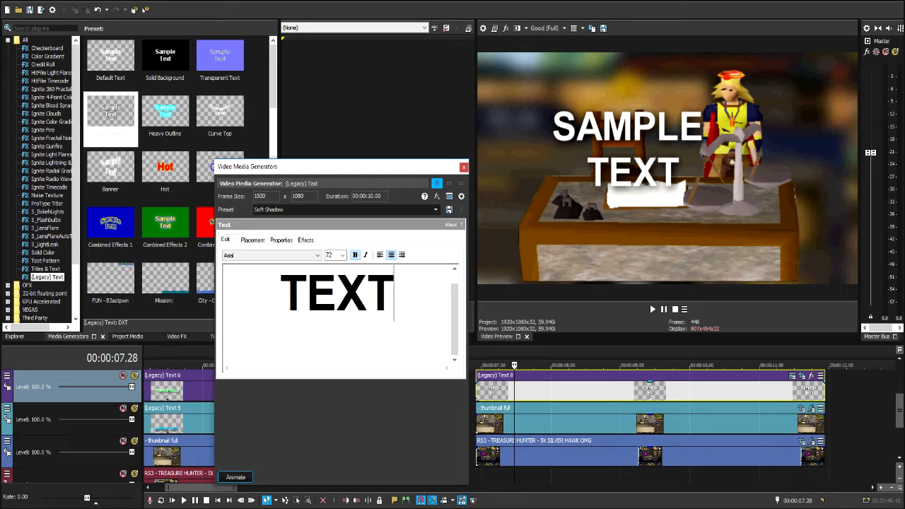
double_click(412, 277)
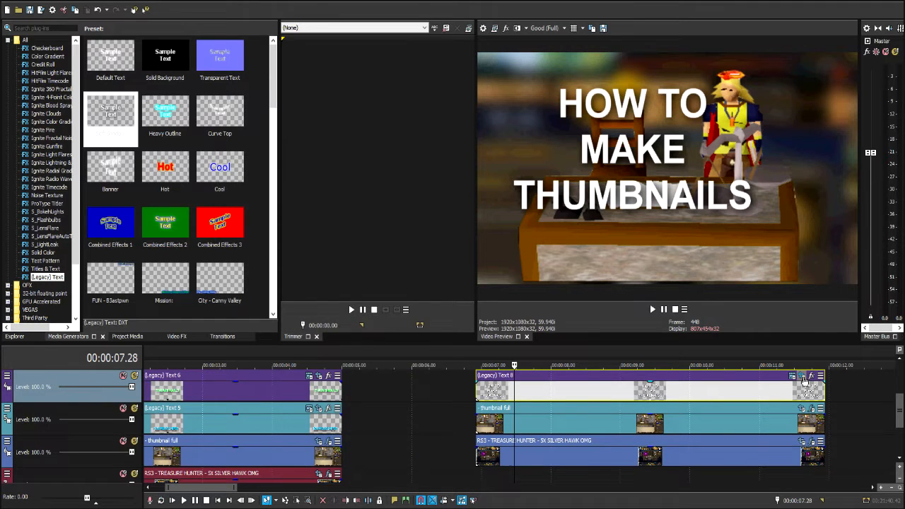
Enlarge the (Legacy) Text 8 crop frame to about 3,218 × 1,810, centred at about 1,812, 1,046, placing a smaller title in the picture's upper-left corner
click(802, 376)
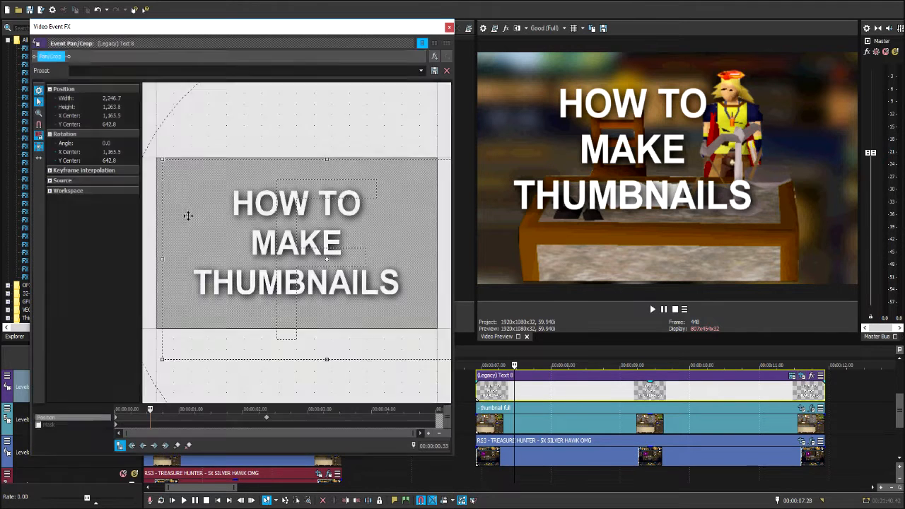
drag(197, 307, 235, 309)
click(39, 159)
drag(245, 227, 247, 240)
scroll(343, 318, down, 5)
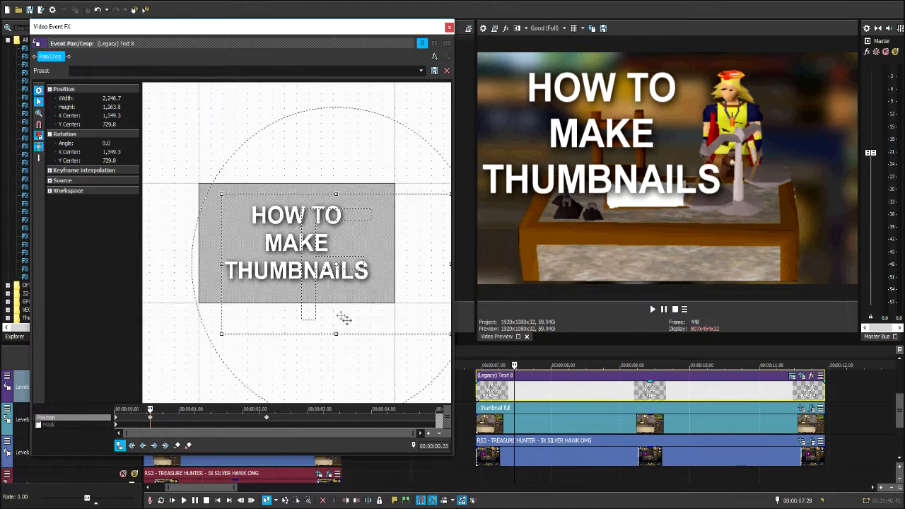
drag(388, 297, 415, 335)
drag(361, 297, 362, 312)
click(39, 158)
drag(252, 237, 280, 243)
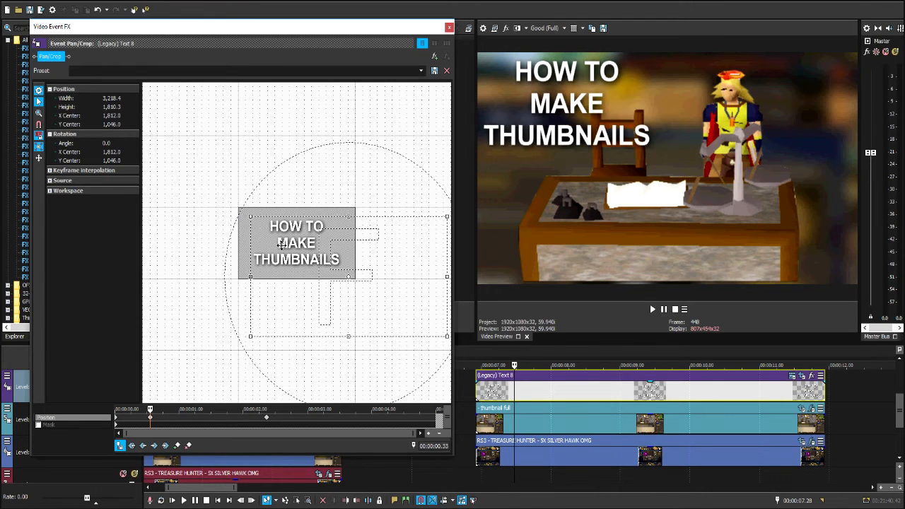
click(448, 27)
Set the (Legacy) Text 8 title's text color to bright green, RGB 30, 255, 27
click(793, 375)
click(281, 239)
click(276, 294)
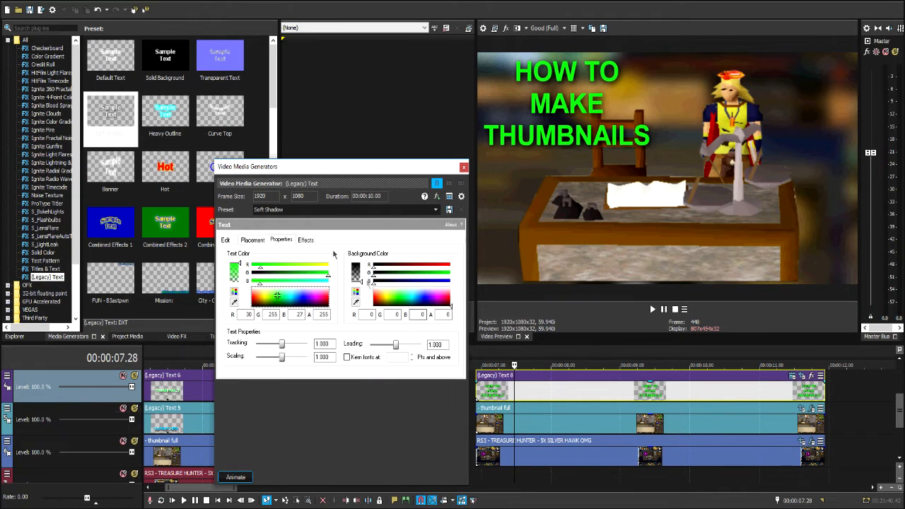
Give the (Legacy) Text 8 title a black outline with a width of 0.145
click(306, 239)
click(230, 263)
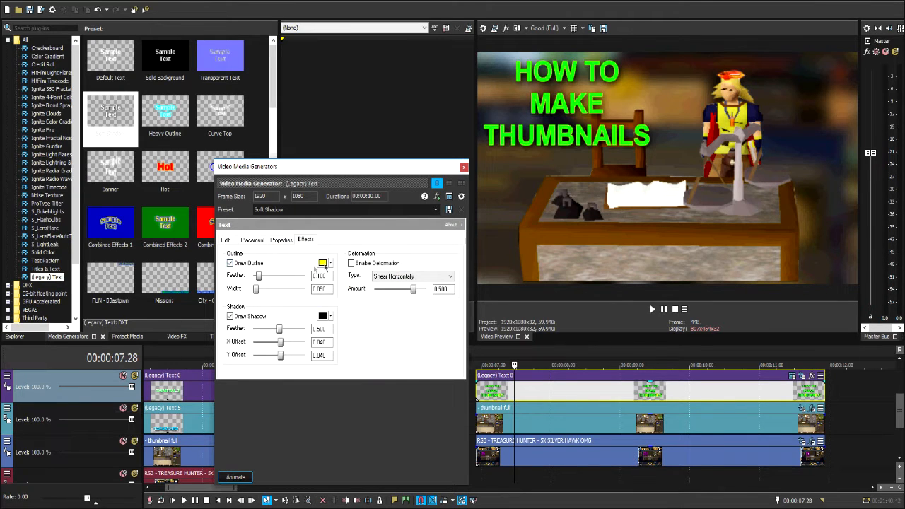
click(326, 264)
click(254, 291)
drag(256, 290, 261, 291)
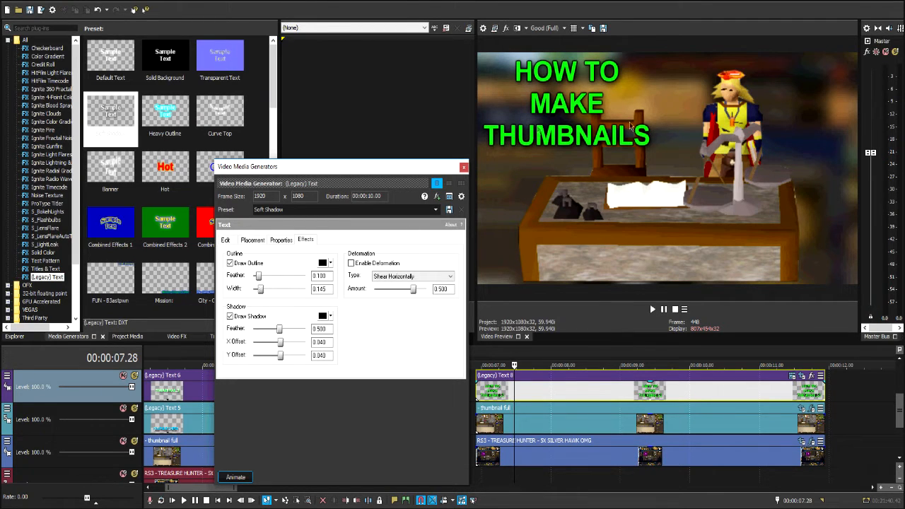
click(464, 167)
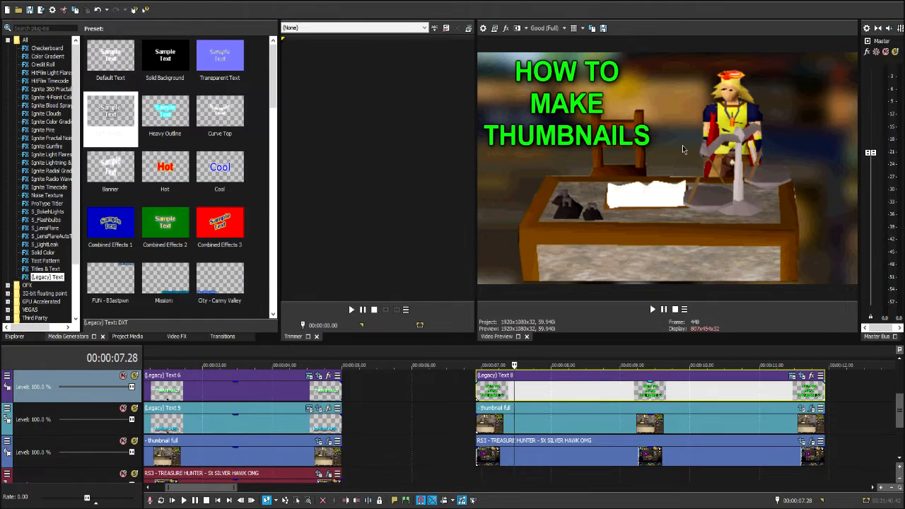
Preview the earlier multicolored thumbnail composition from the very start of the timeline
click(165, 396)
click(164, 396)
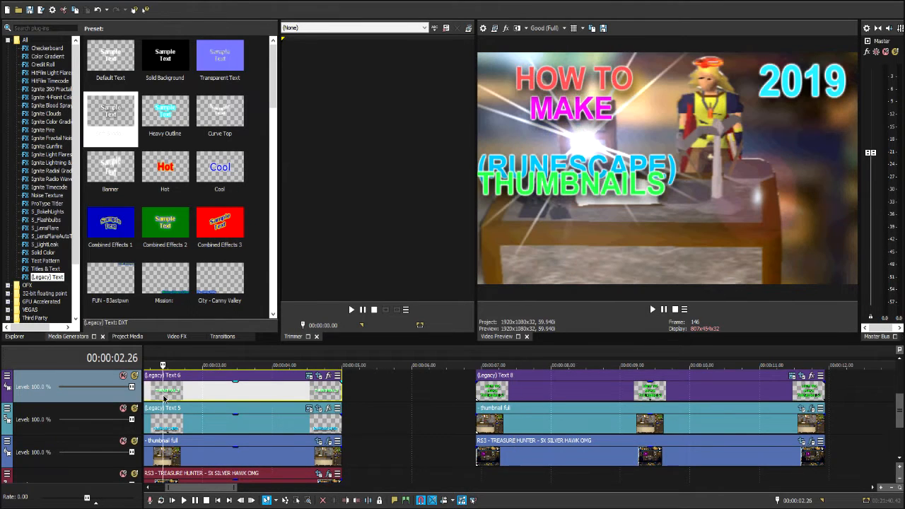
scroll(181, 397, down, 10)
click(147, 393)
scroll(149, 394, up, 10)
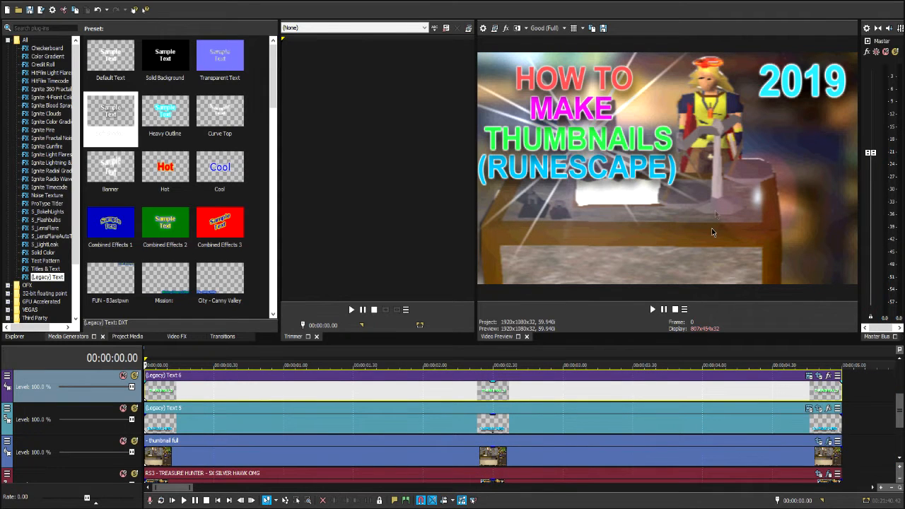
scroll(464, 394, down, 3)
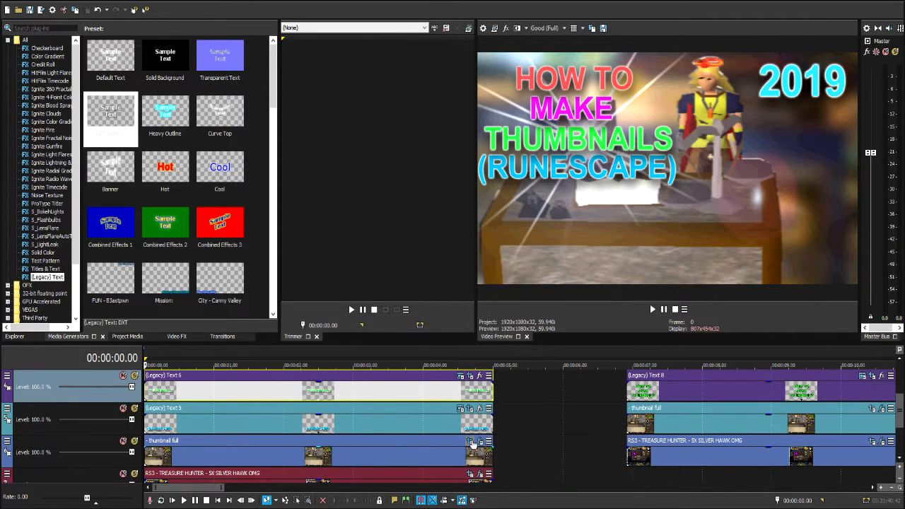
Shift the crop frame of the first thumbnail full event slightly to move its character and desk rightwards in the picture
click(474, 439)
click(77, 418)
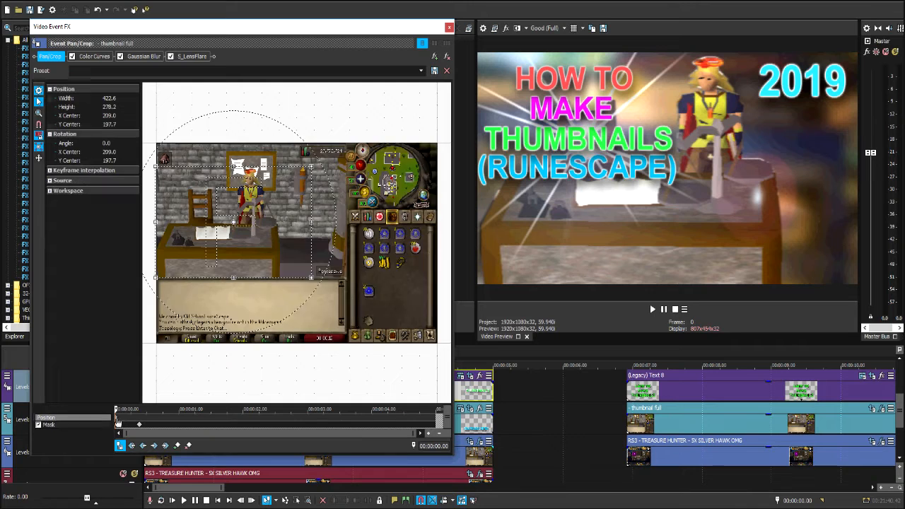
mouse_move(276, 253)
mouse_down()
mouse_move(260, 253)
mouse_move(271, 253)
mouse_up()
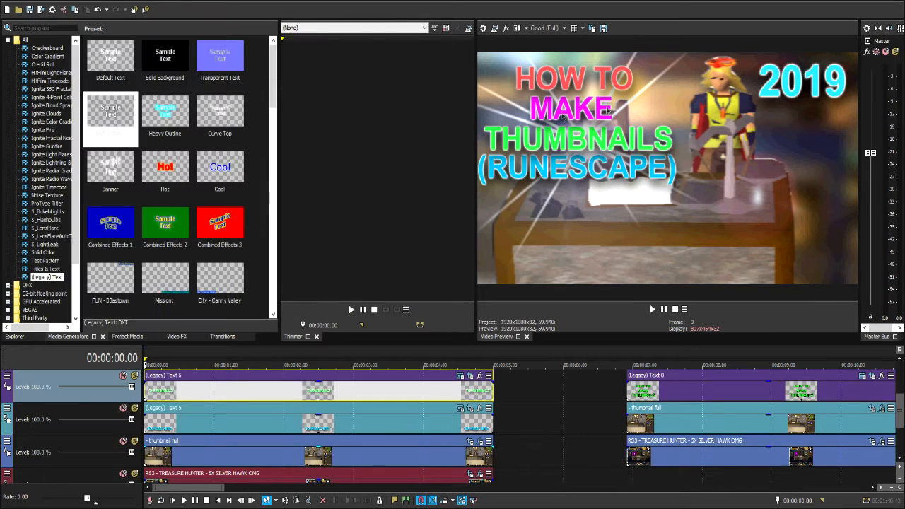
click(449, 26)
scroll(322, 394, down, 3)
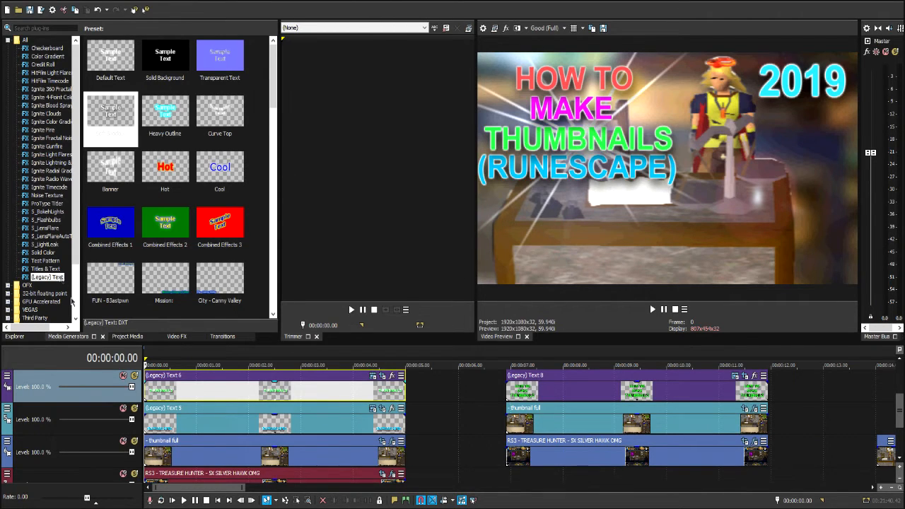
scroll(60, 302, down, 3)
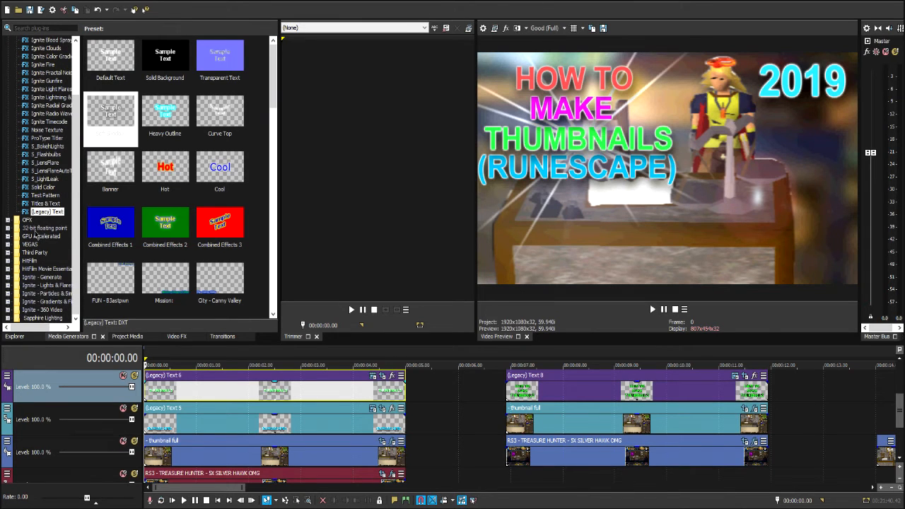
Look through the media generators and bring up the Solid Color presets in the VEGAS group, including White
scroll(201, 218, down, 2)
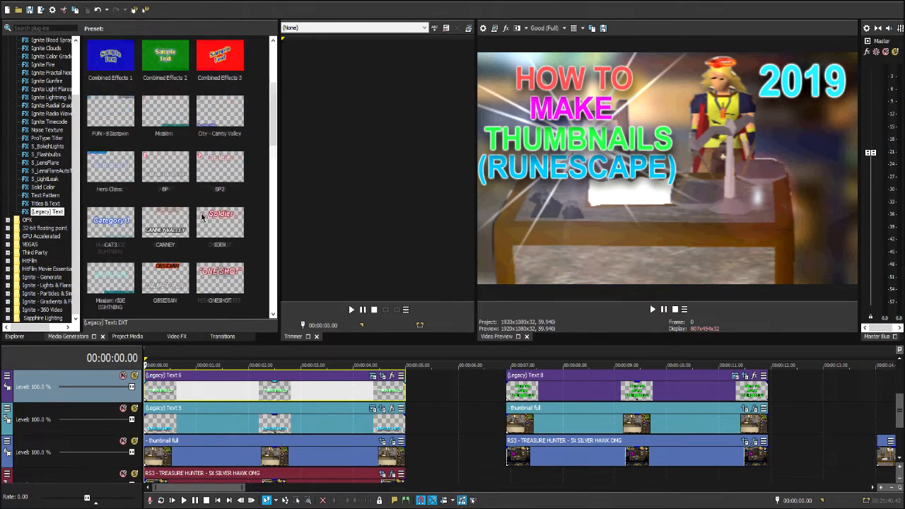
scroll(201, 218, up, 2)
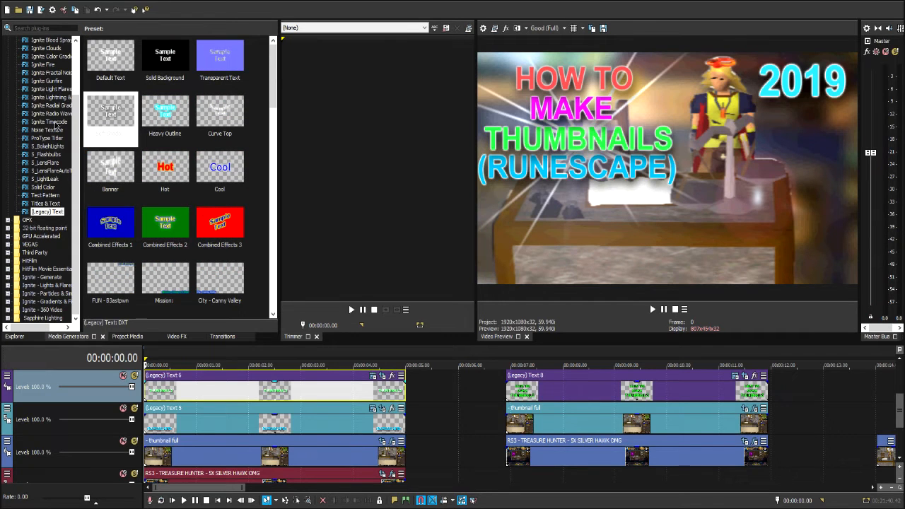
scroll(55, 127, up, 3)
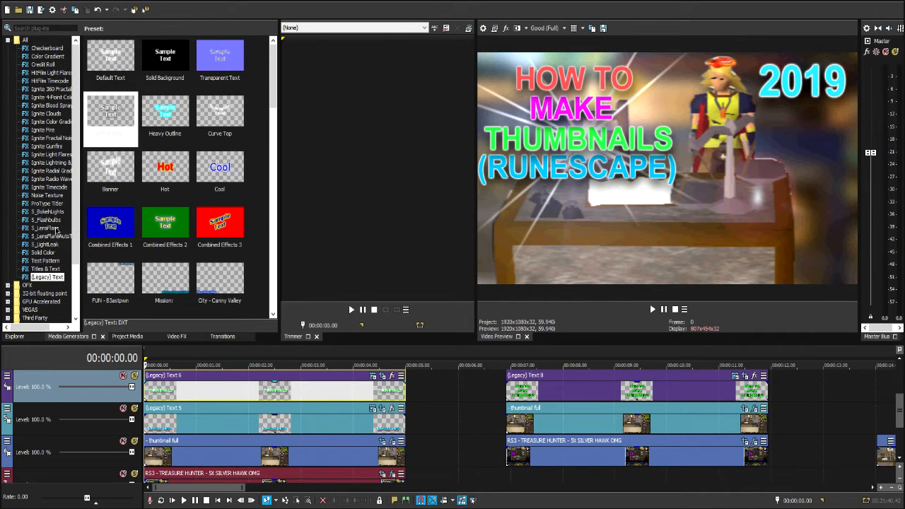
scroll(50, 233, down, 3)
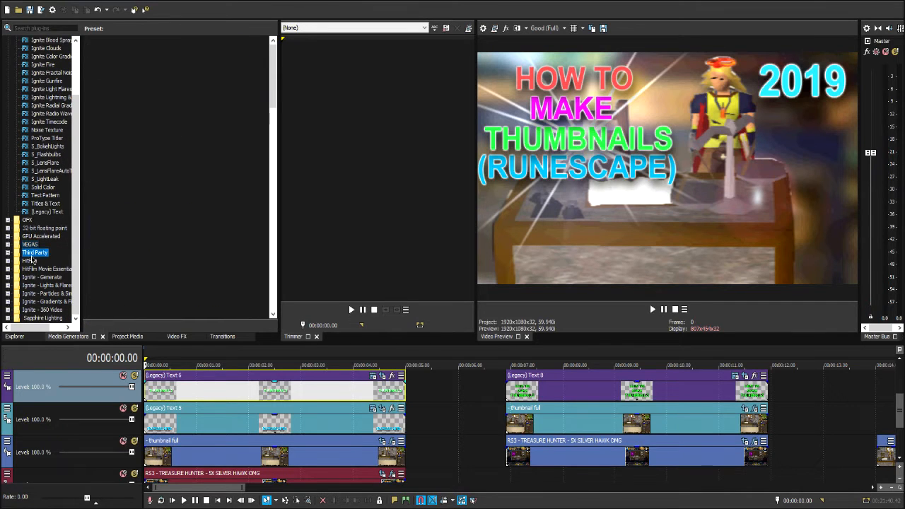
double_click(32, 248)
scroll(35, 240, down, 2)
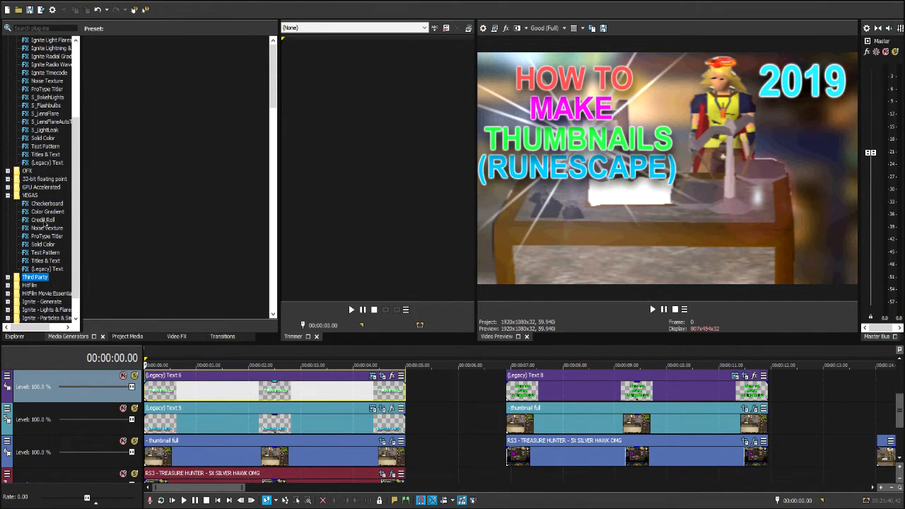
click(41, 244)
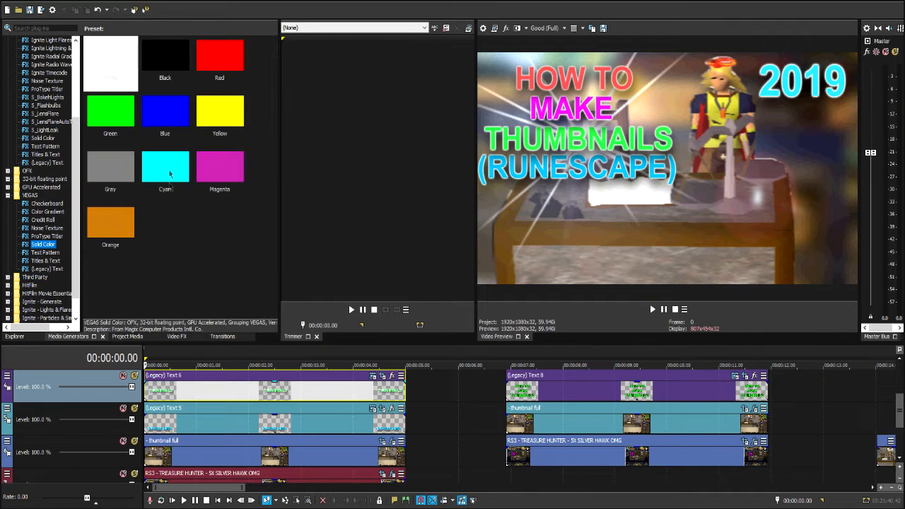
click(116, 54)
drag(116, 55, 108, 50)
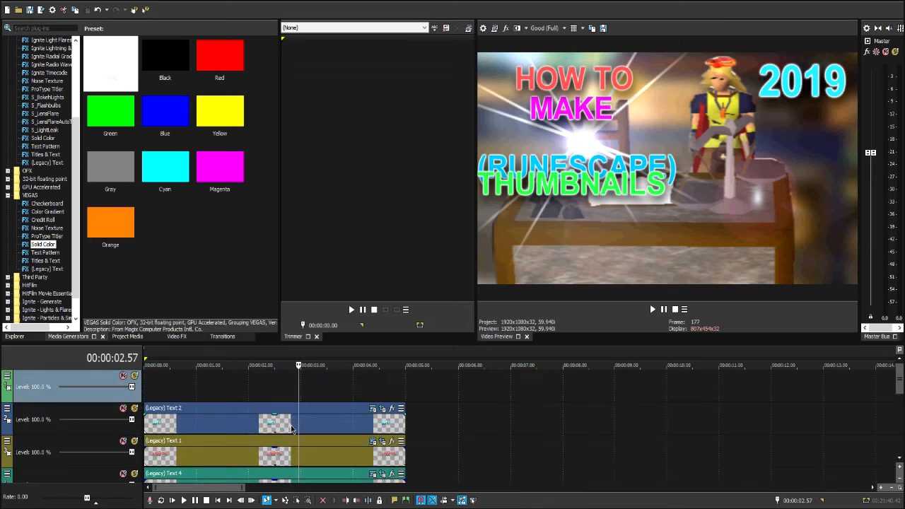
Move the five title text events up one track to free a track directly above the first thumbnail full event
scroll(290, 428, down, 3)
scroll(227, 428, down, 3)
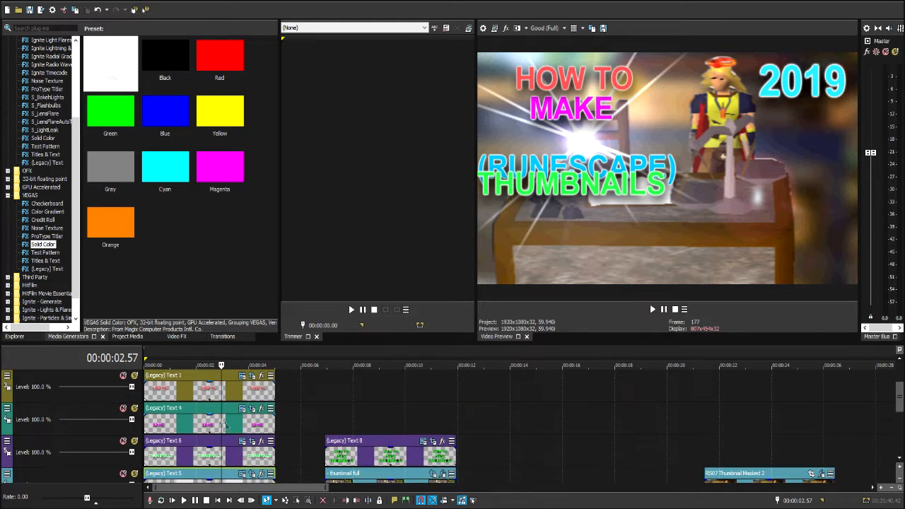
click(190, 443)
scroll(194, 438, up, 3)
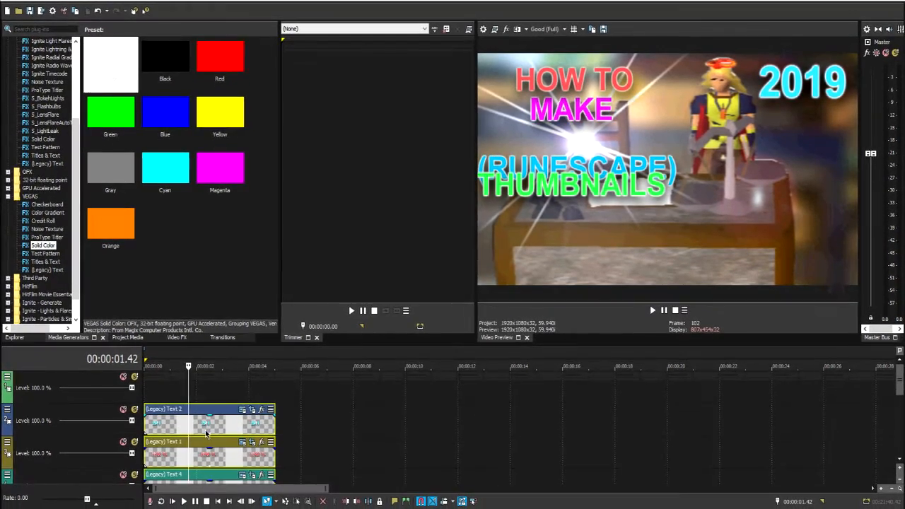
scroll(215, 414, down, 1)
scroll(222, 397, down, 3)
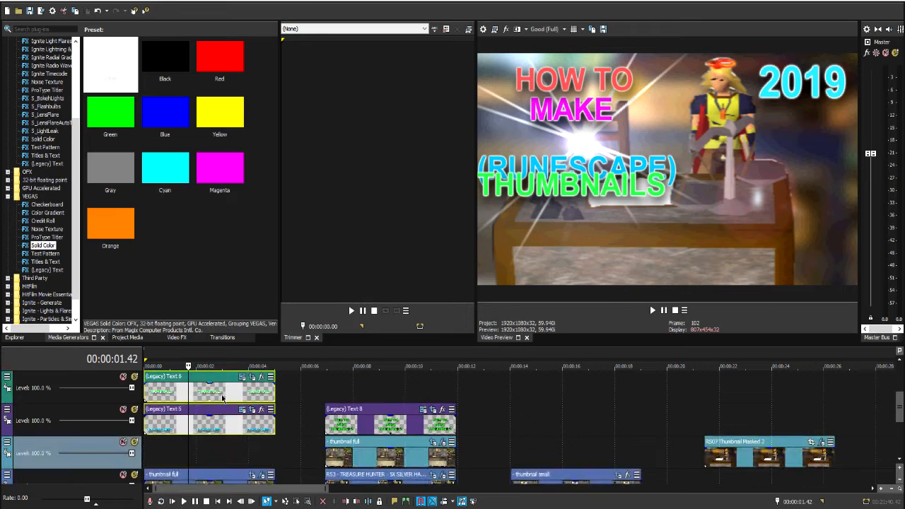
click(215, 395)
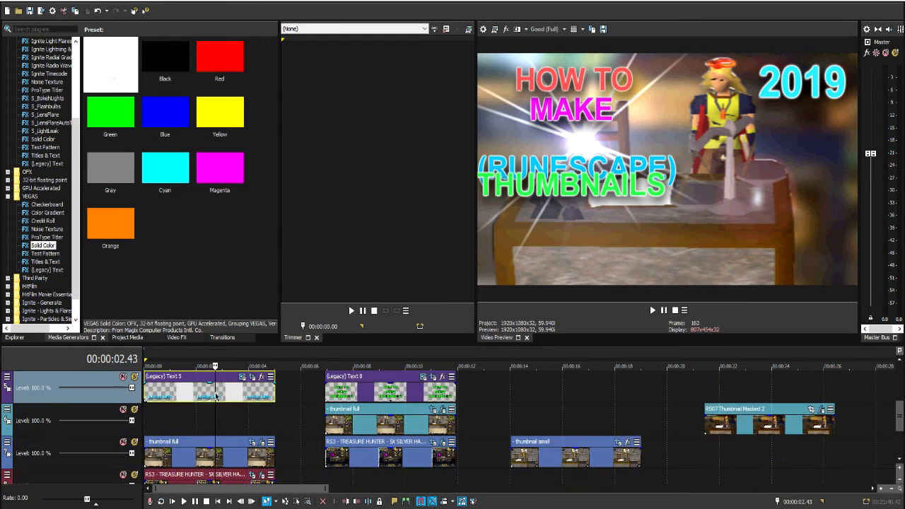
Add a White solid color event on the free track below the titles and trim it to the titles' length
click(158, 406)
drag(110, 63, 165, 426)
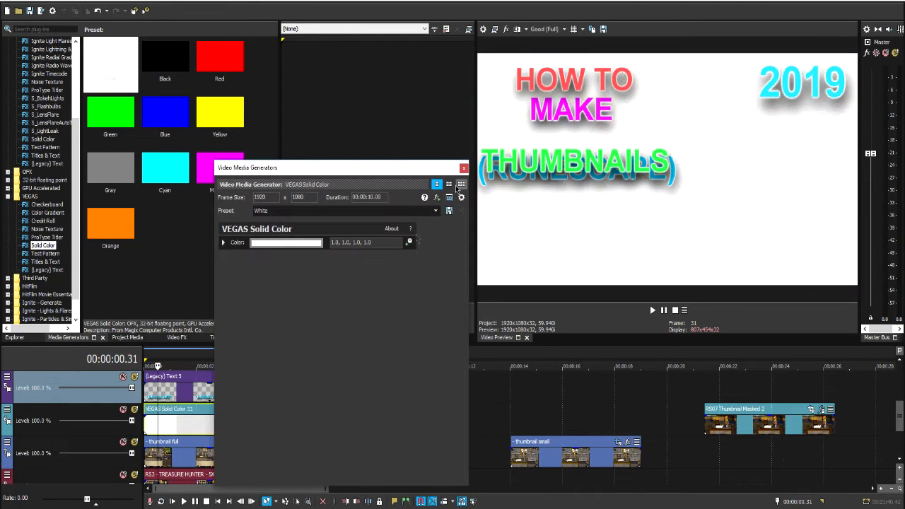
click(464, 167)
key(s)
click(293, 426)
key(Delete)
click(180, 424)
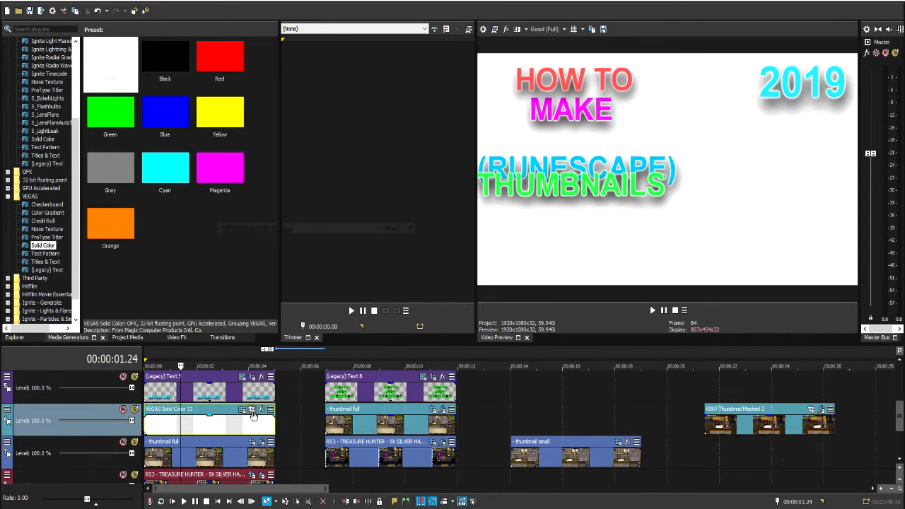
Enable masking in the white solid's Pan/Crop and draw a thin triangular streak rising from the frame's lower-left corner
click(252, 409)
click(96, 426)
click(39, 427)
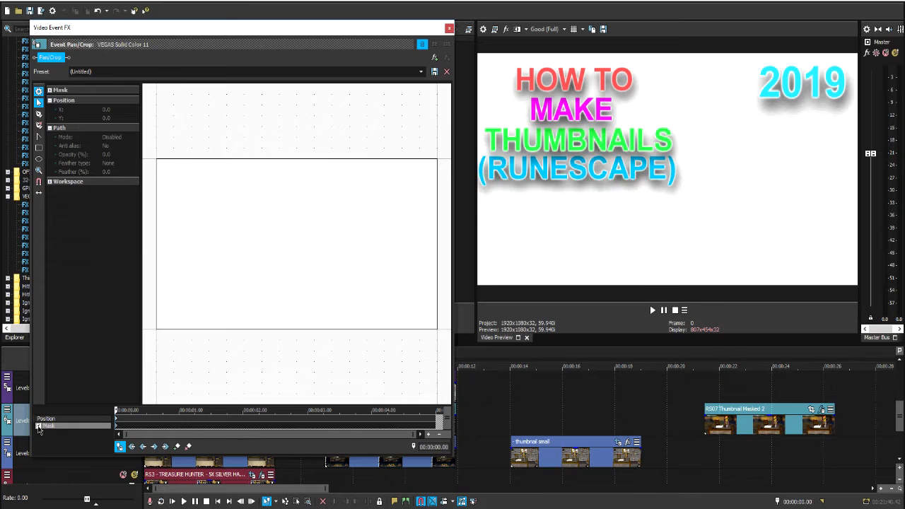
click(158, 318)
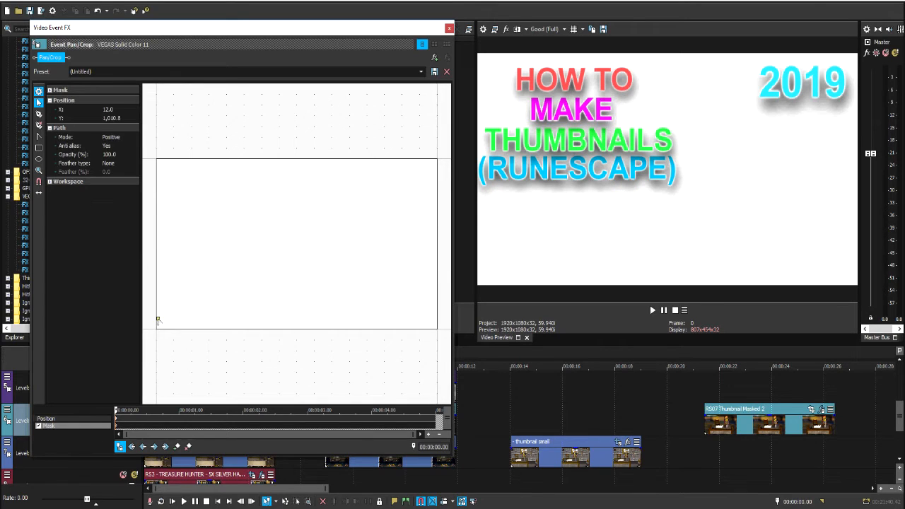
click(237, 292)
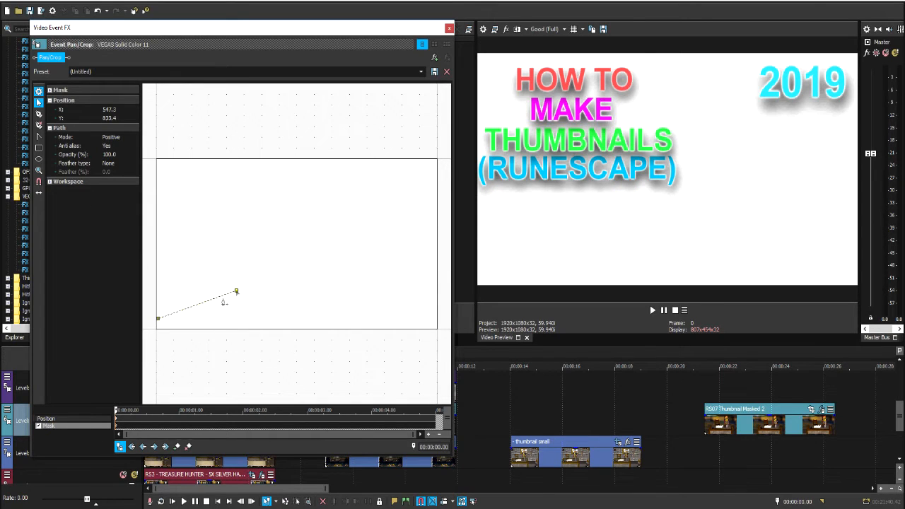
click(157, 329)
click(158, 319)
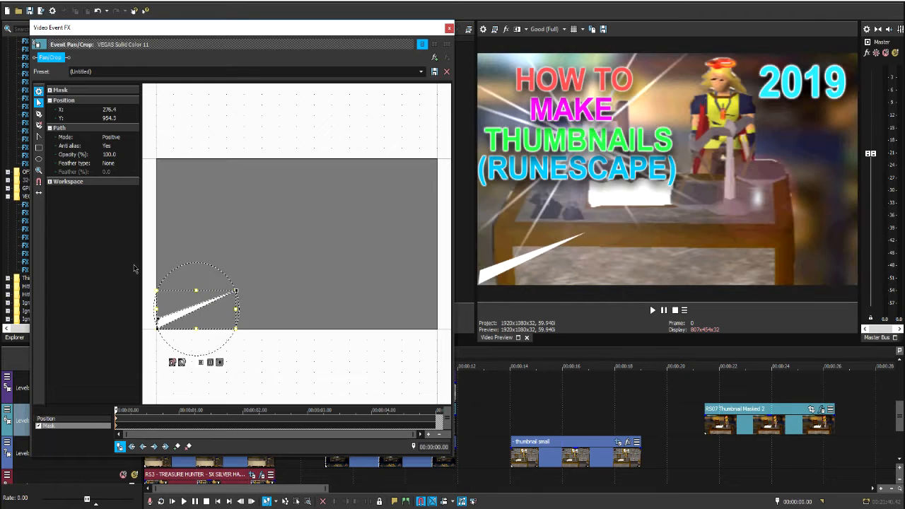
Set the streak mask's feather type to Out with a feather of 1.0%
click(109, 162)
click(113, 187)
click(131, 173)
click(130, 170)
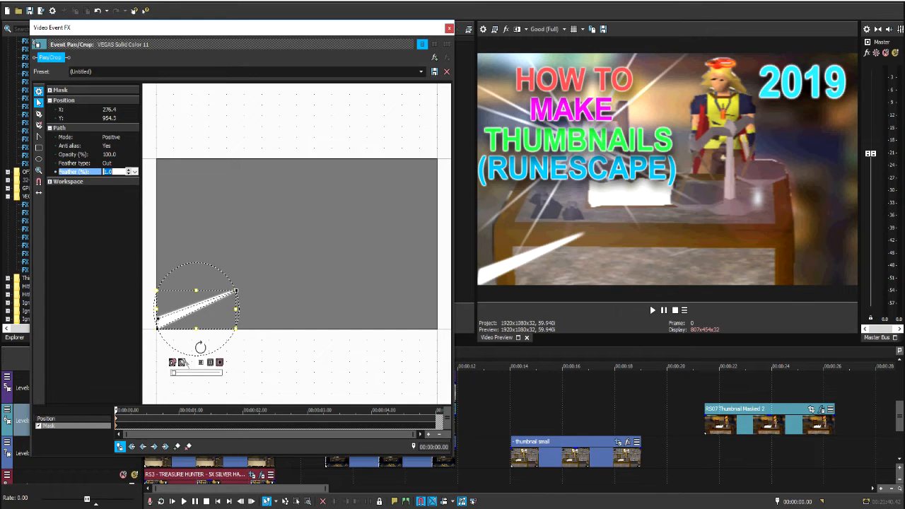
Duplicate the streak mask, flip the copy vertically and place it in the frame's upper-left corner
click(180, 313)
mouse_move(212, 316)
mouse_down()
mouse_move(209, 239)
mouse_move(176, 205)
mouse_up()
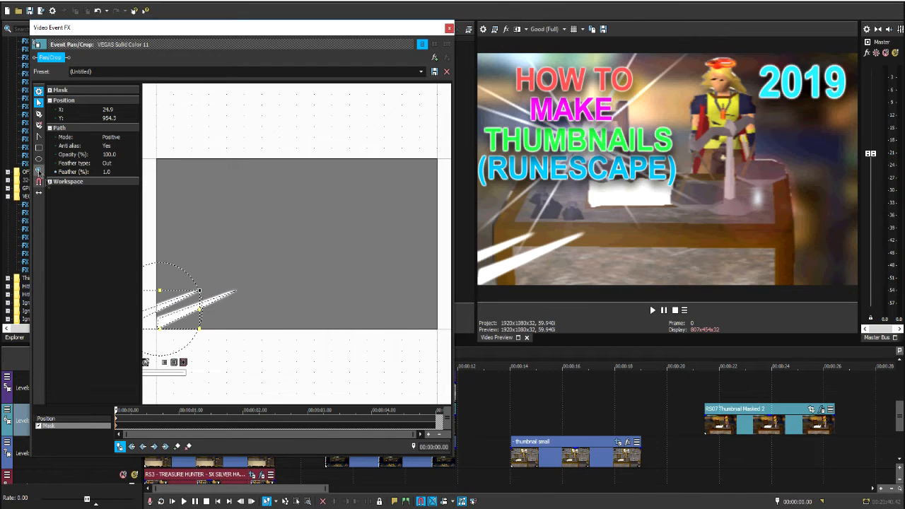
mouse_move(168, 297)
mouse_down()
mouse_move(198, 219)
mouse_move(185, 224)
mouse_move(229, 219)
mouse_move(228, 236)
mouse_move(181, 226)
mouse_move(178, 172)
mouse_up()
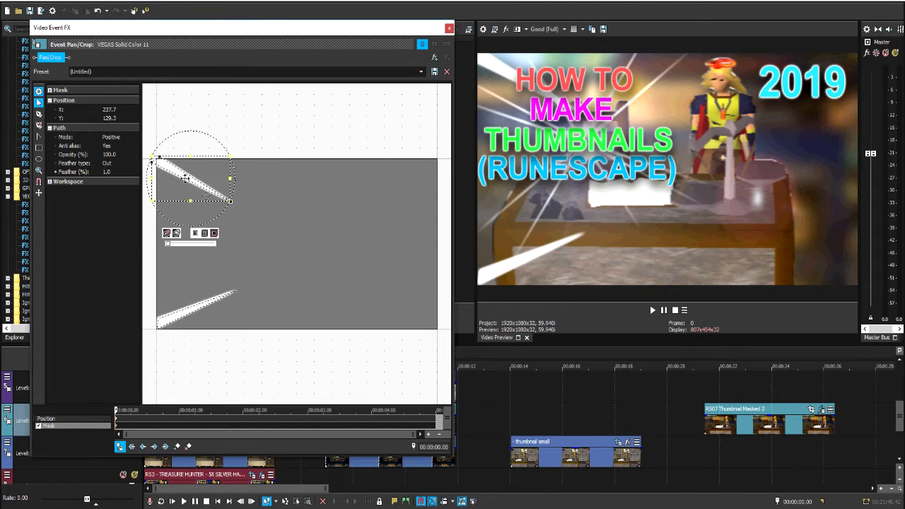
drag(184, 177, 341, 181)
click(244, 171)
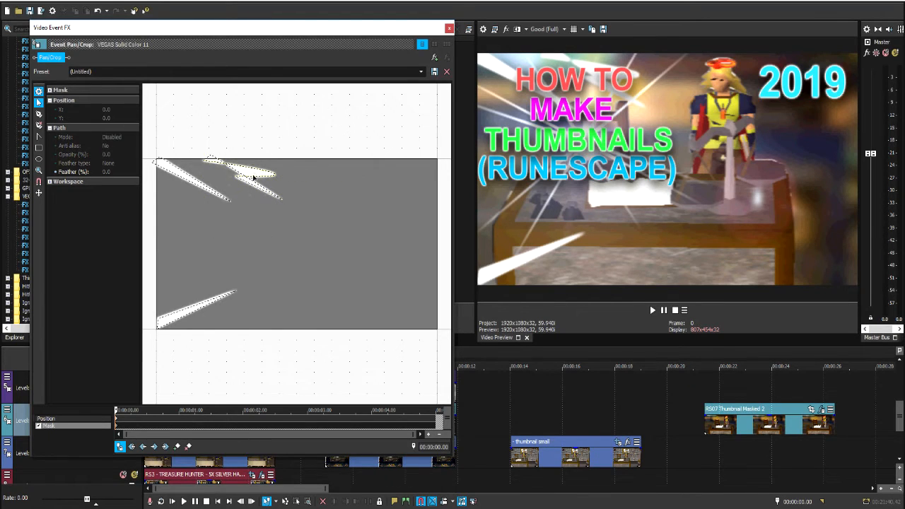
click(253, 179)
key(Delete)
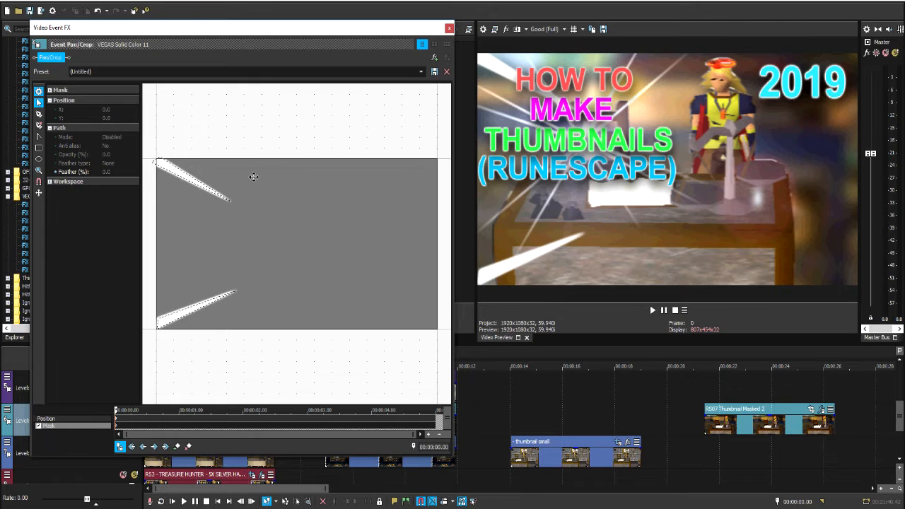
Duplicate the upper-left streak and place two copies further right along the frame's upper edge
click(197, 182)
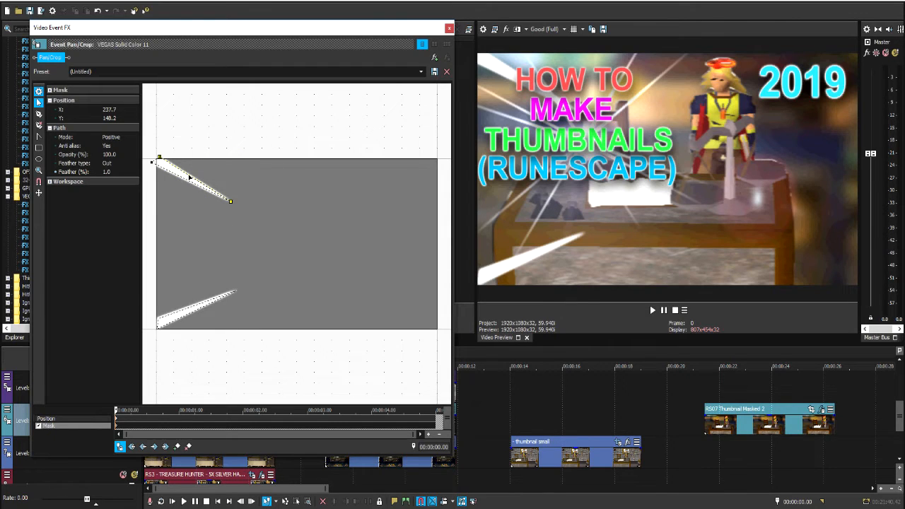
key(ctrl+c)
key(ctrl+v)
drag(179, 175, 339, 174)
key(ctrl+v)
Flip the rightmost streak horizontally, place a copy of it in the frame's upper-right corner, and close the mask editor
right_click(340, 174)
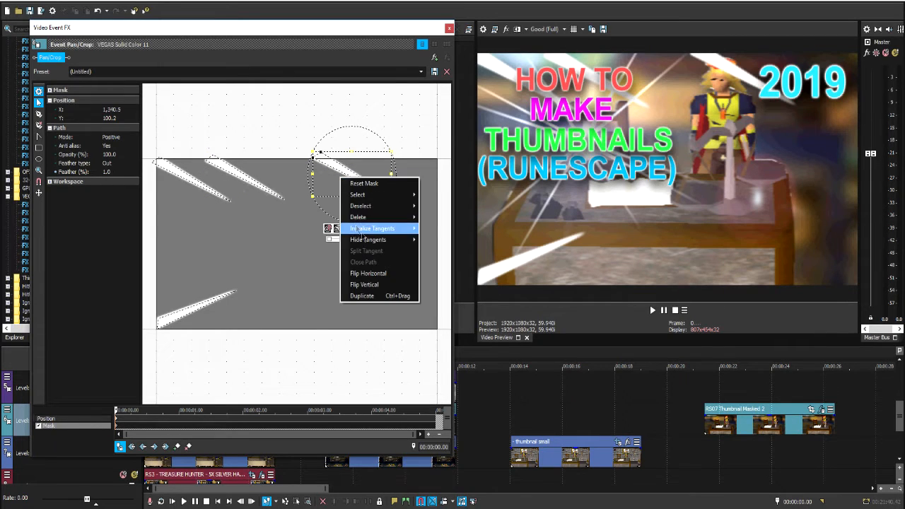
click(367, 269)
key(ctrl+c)
key(ctrl+v)
drag(356, 172, 422, 176)
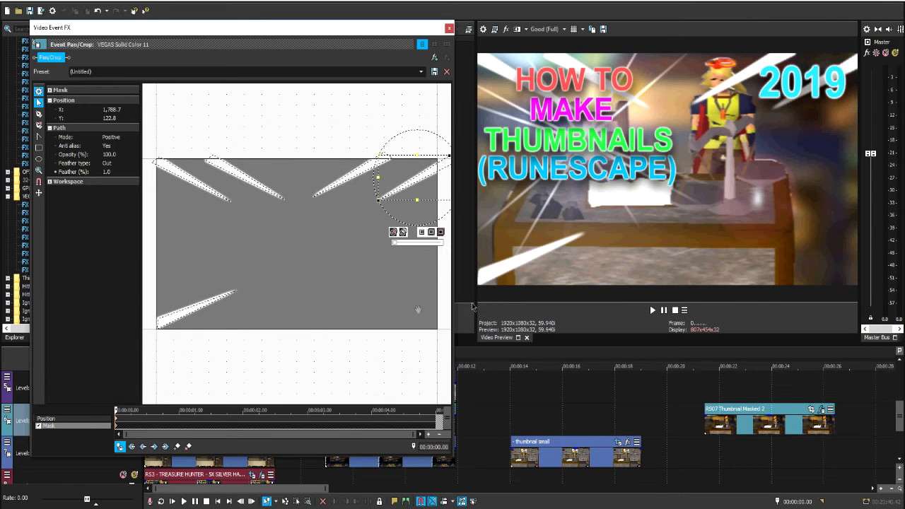
click(448, 28)
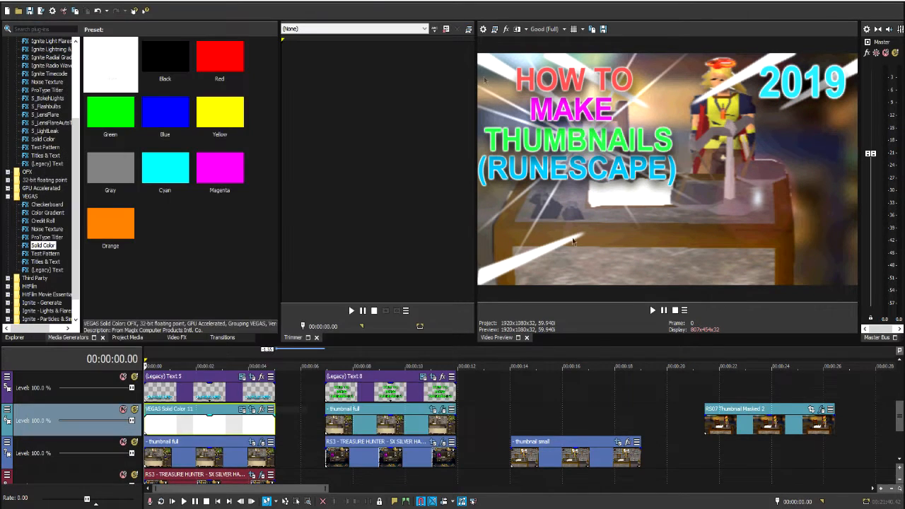
Delete the masked white solid color event and return the playhead to the start of the timeline
click(211, 421)
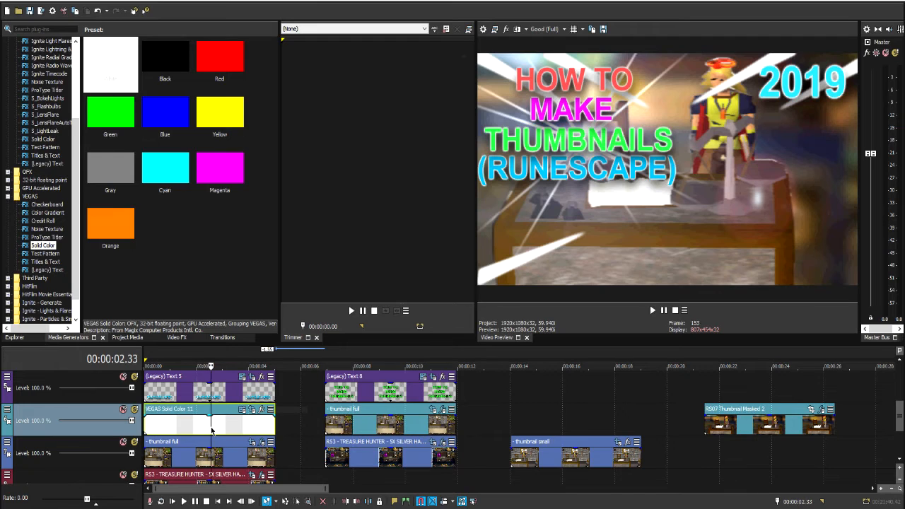
key(Delete)
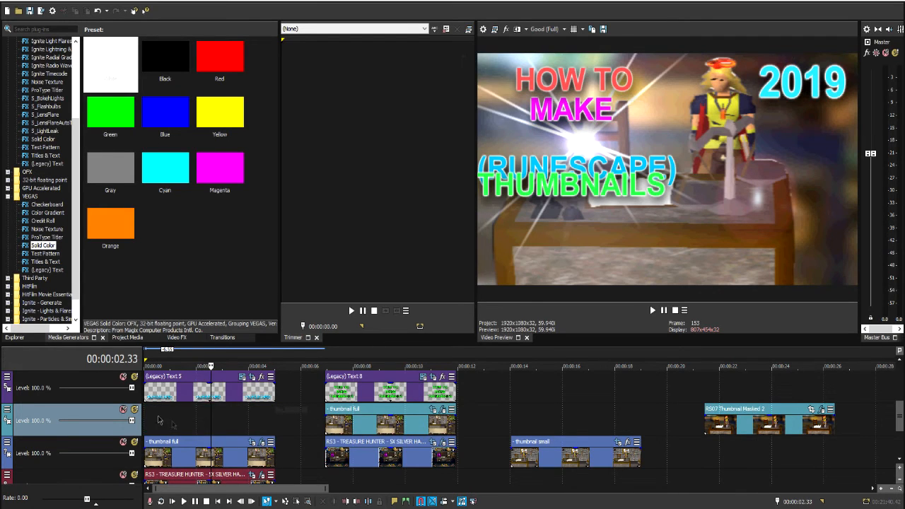
click(148, 423)
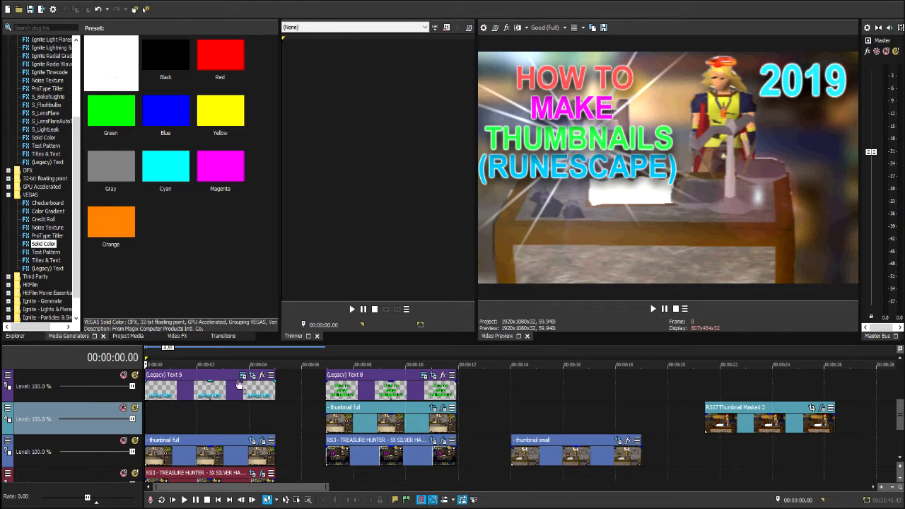
Select the five title text events of the first composition and lower their opacity until they are fully transparent
click(210, 399)
scroll(210, 399, up, 3)
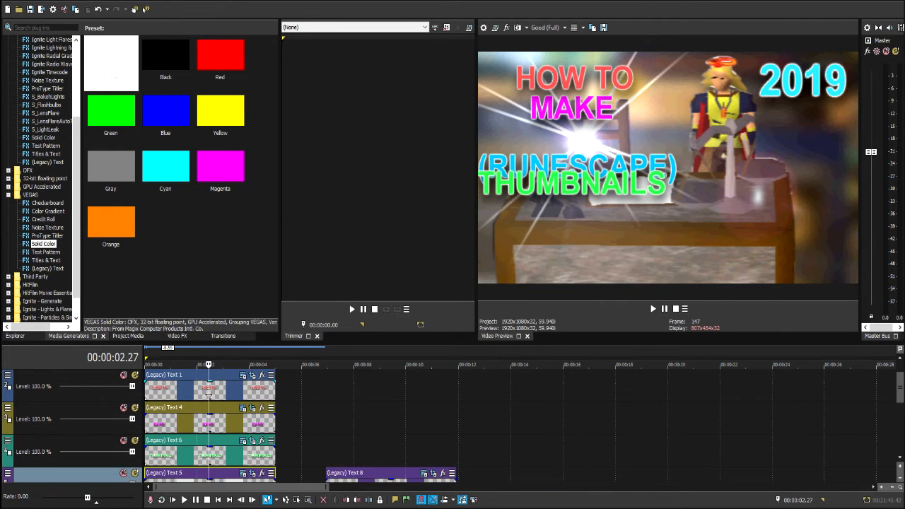
scroll(236, 396, up, 1)
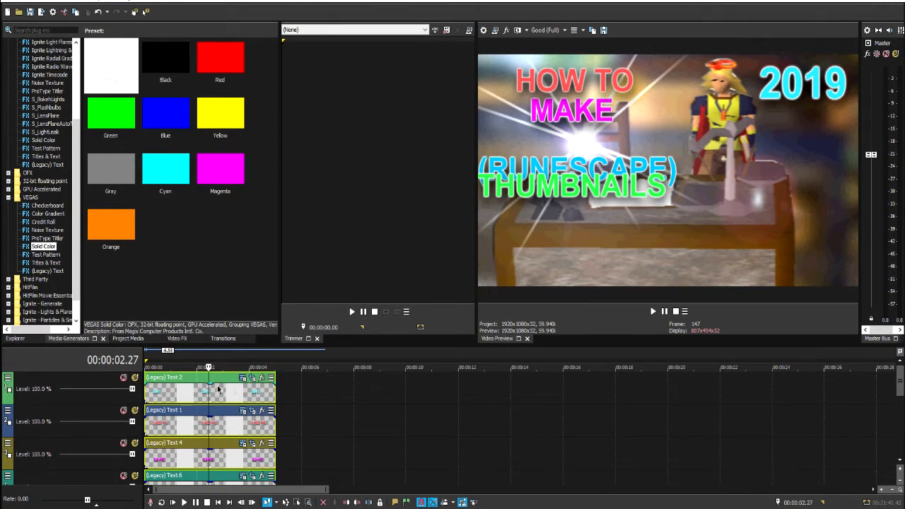
drag(216, 385, 216, 424)
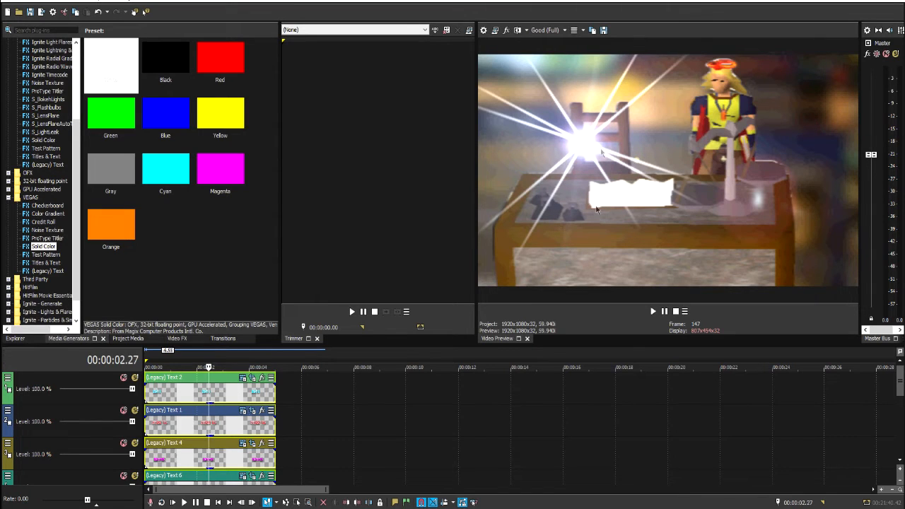
Disable the S_LensFlare effect on the first thumbnail full event
scroll(217, 417, down, 2)
scroll(352, 404, down, 1)
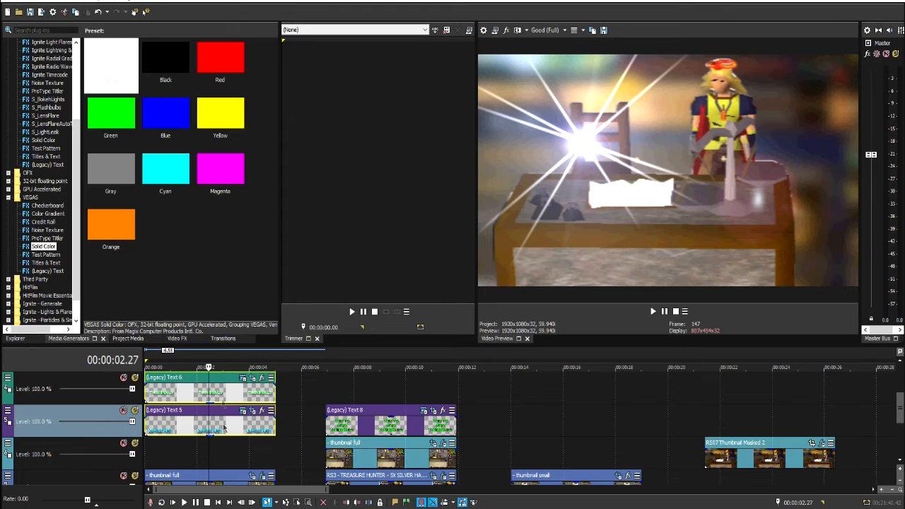
scroll(261, 419, down, 2)
click(263, 411)
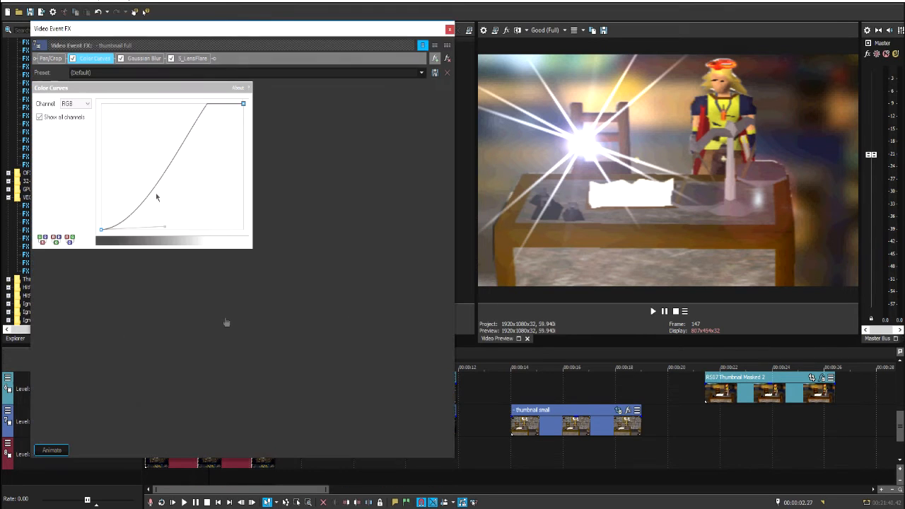
click(170, 58)
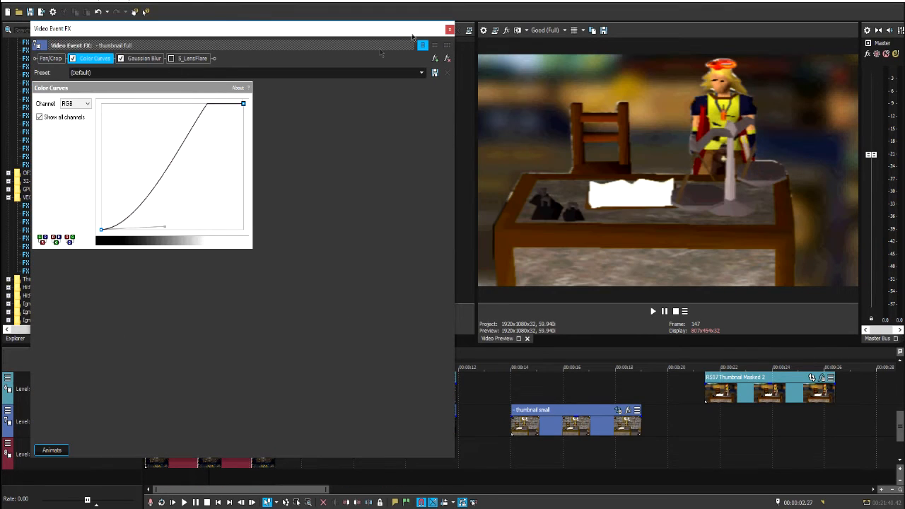
Close the effect settings and select the RS07 Thumbnail Masked 2.png image in the project media
click(450, 29)
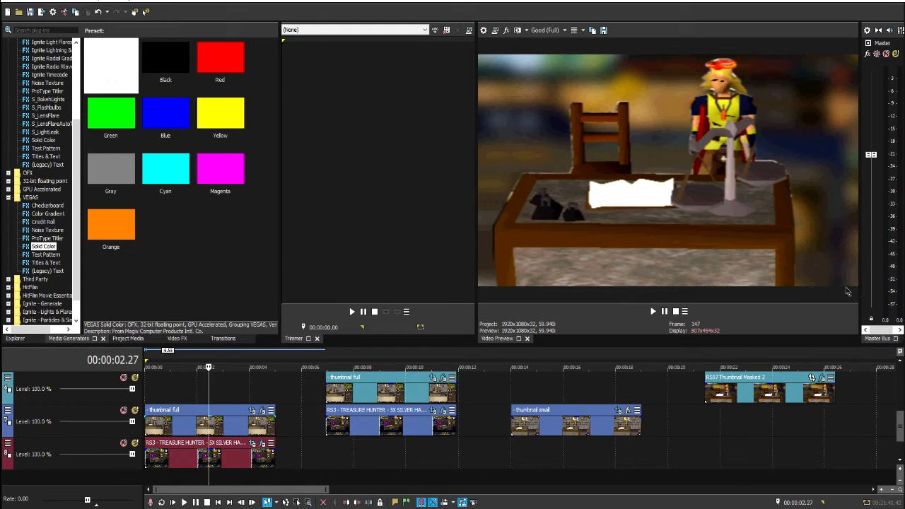
click(128, 337)
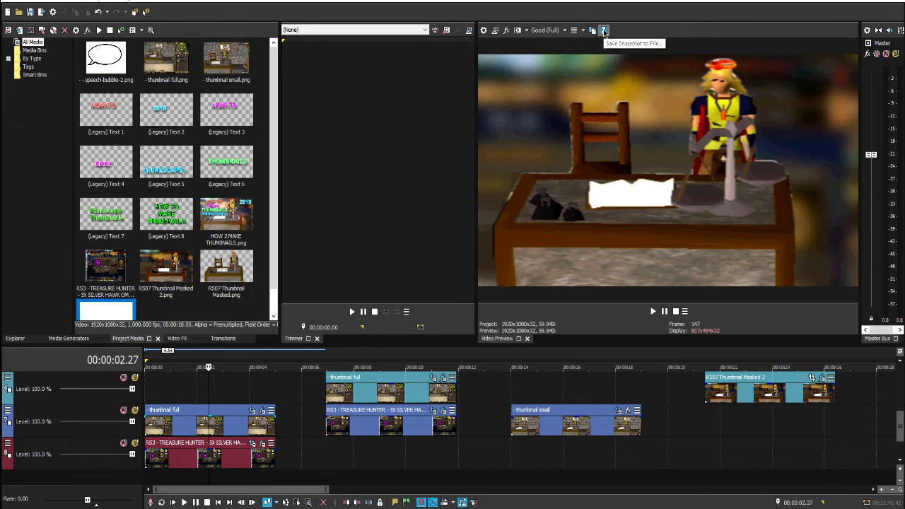
scroll(146, 203, down, 1)
click(164, 249)
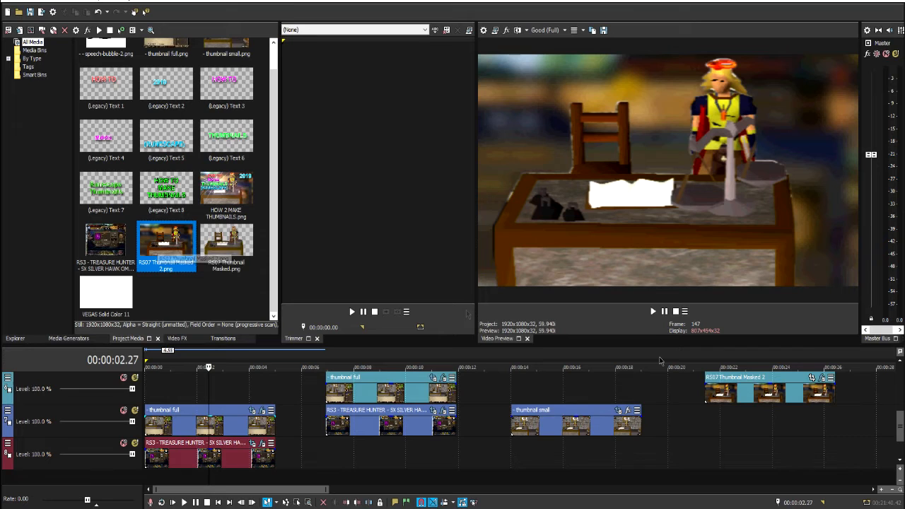
Open the effects of the RS07 Thumbnail Masked 2 event and toggle its Lens Flare off and on to compare
click(746, 394)
scroll(746, 395, up, 4)
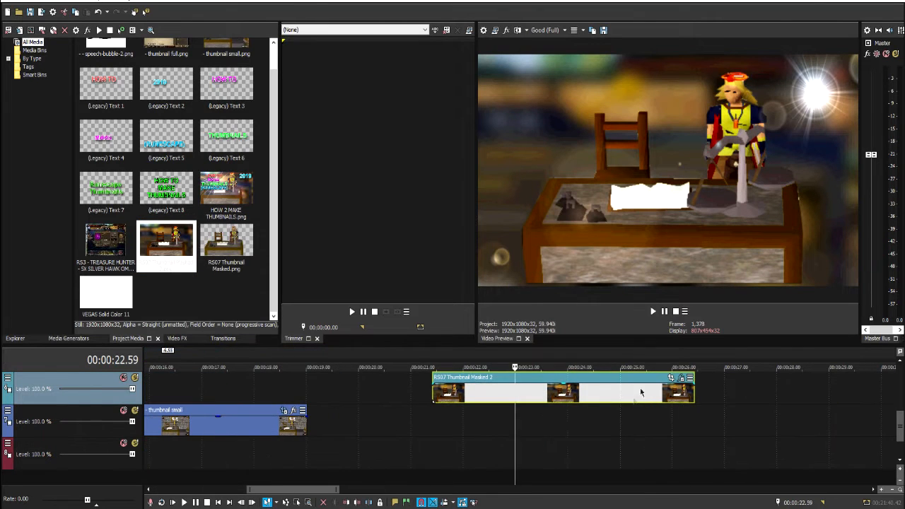
click(671, 378)
click(73, 59)
click(73, 59)
click(73, 59)
click(72, 59)
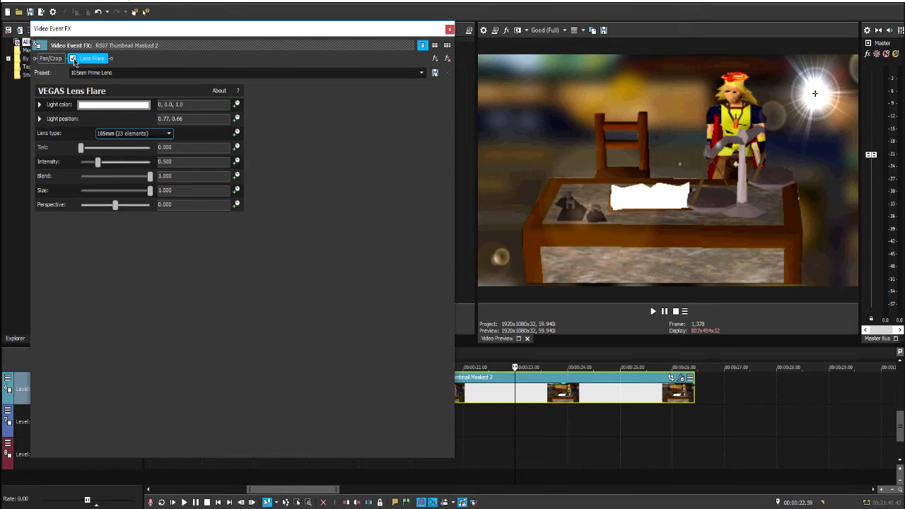
Locate VEGAS Lens Flare in the plug-in chooser and view the lens types available for the effect
click(435, 59)
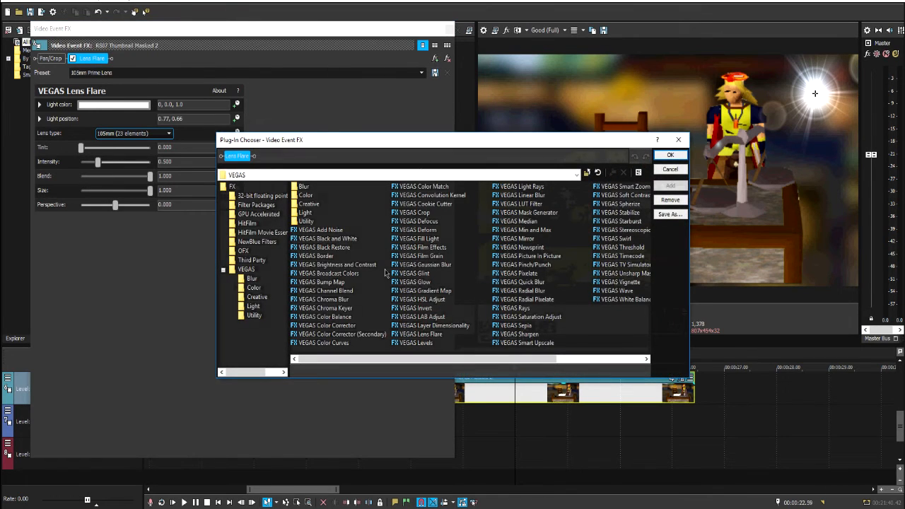
click(432, 335)
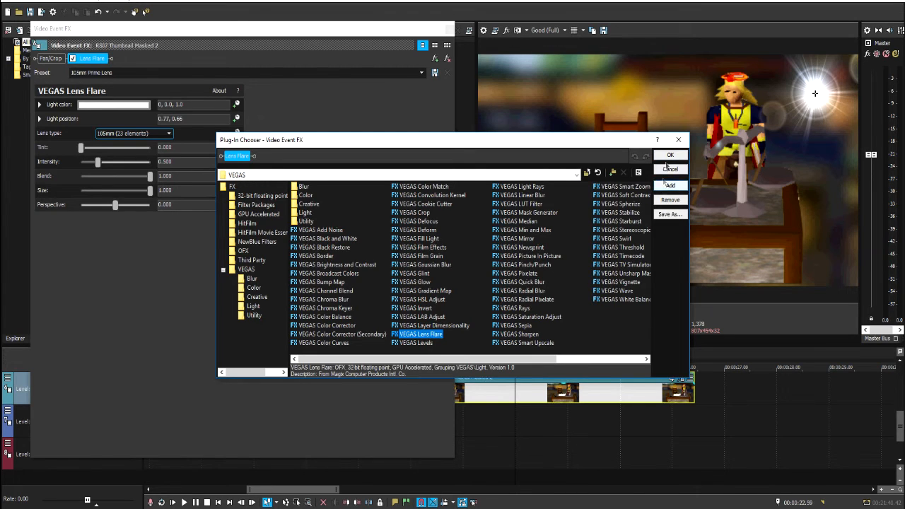
click(670, 155)
click(127, 133)
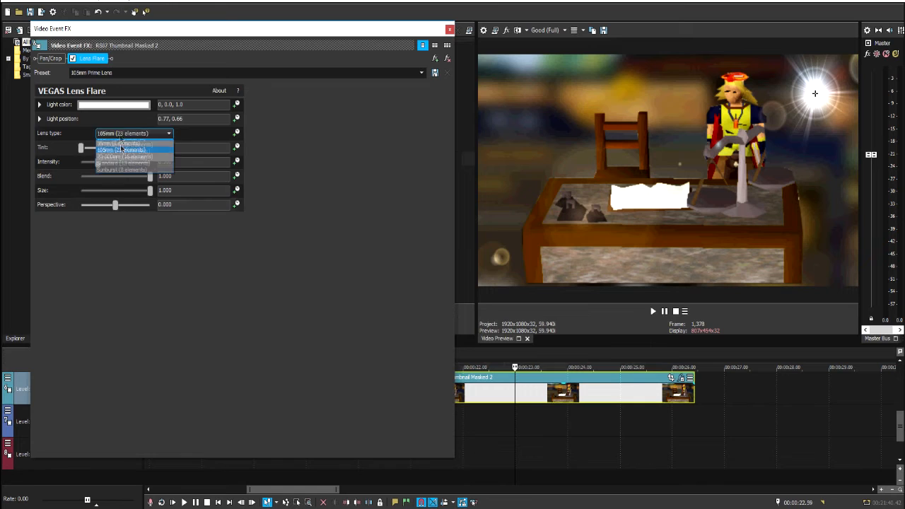
click(125, 136)
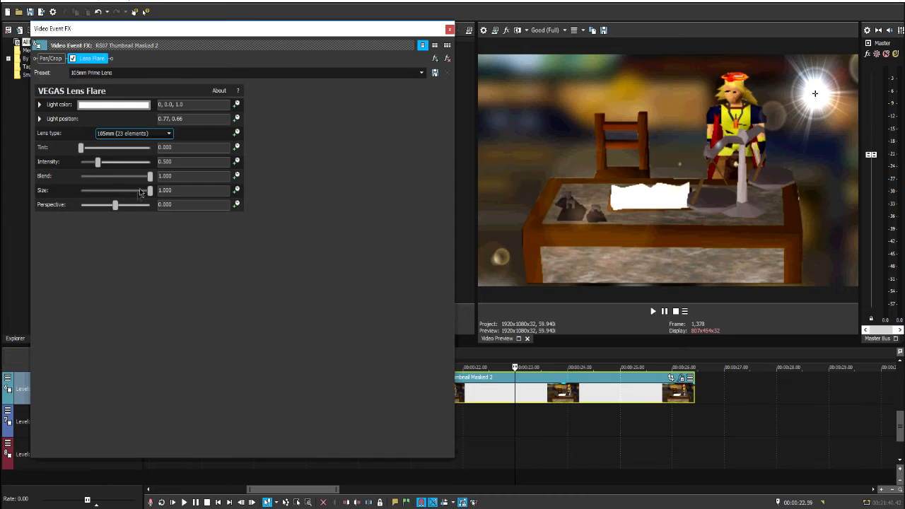
Set the Lens Flare intensity to 0.884 with size and blend at 1.000, and close the effect settings
mouse_move(151, 198)
mouse_down()
mouse_move(139, 198)
mouse_move(154, 198)
mouse_up()
mouse_move(97, 163)
mouse_down()
mouse_move(83, 164)
mouse_move(135, 164)
mouse_move(111, 164)
mouse_up()
mouse_move(150, 191)
mouse_down()
mouse_move(106, 190)
mouse_move(151, 194)
mouse_up()
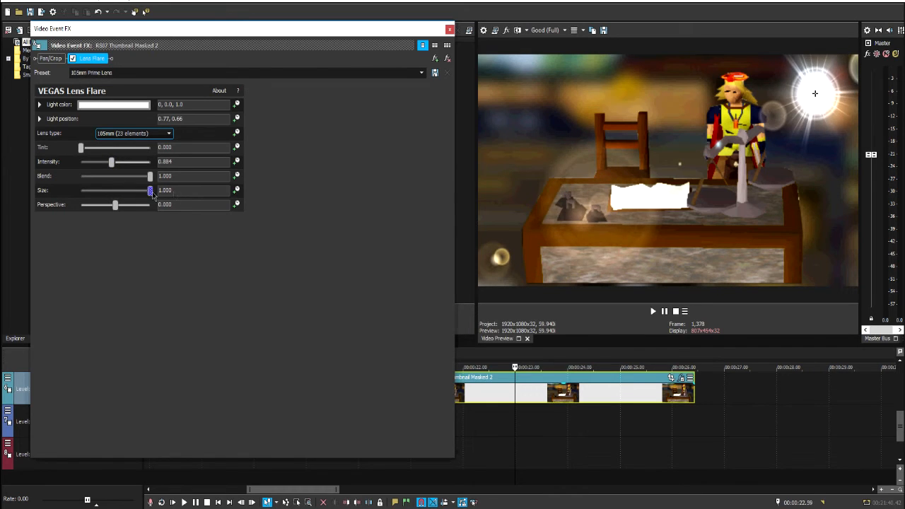
mouse_move(147, 175)
mouse_down()
mouse_move(99, 185)
mouse_move(151, 176)
mouse_up()
click(450, 29)
Return the playhead to the timeline start and re-enable the S_LensFlare effect on the first thumbnail full event
scroll(163, 392, down, 8)
click(147, 394)
key(Delete)
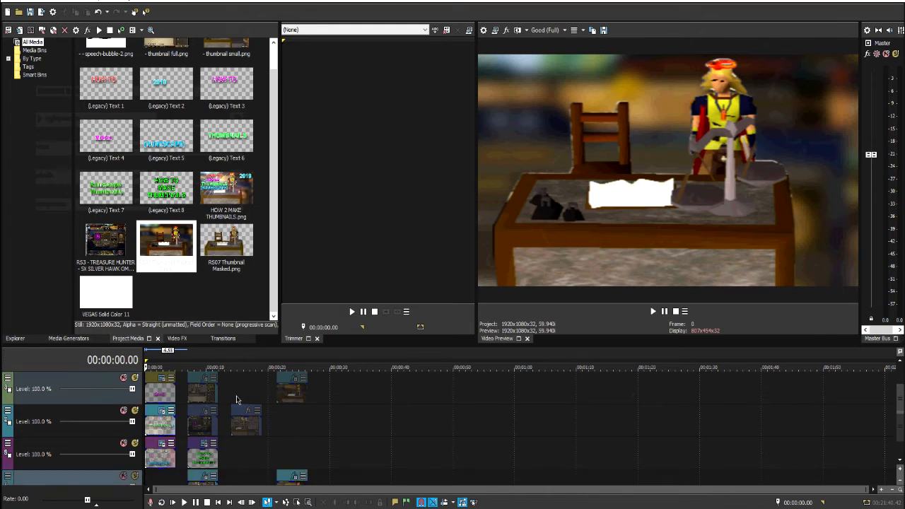
key(ctrl+z)
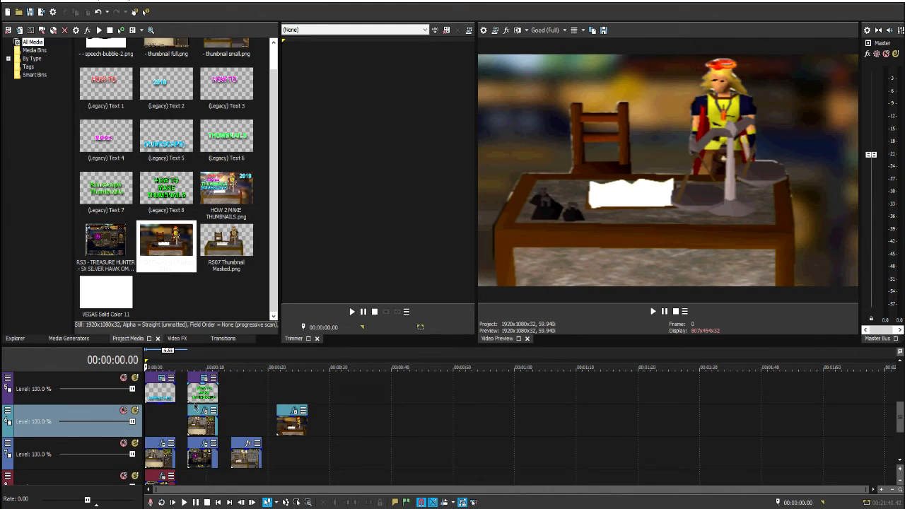
scroll(205, 417, up, 5)
click(262, 445)
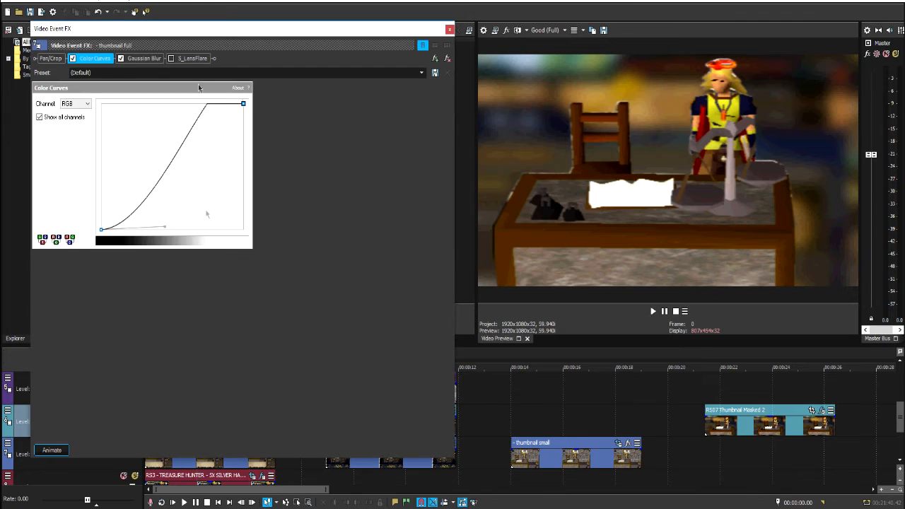
click(449, 29)
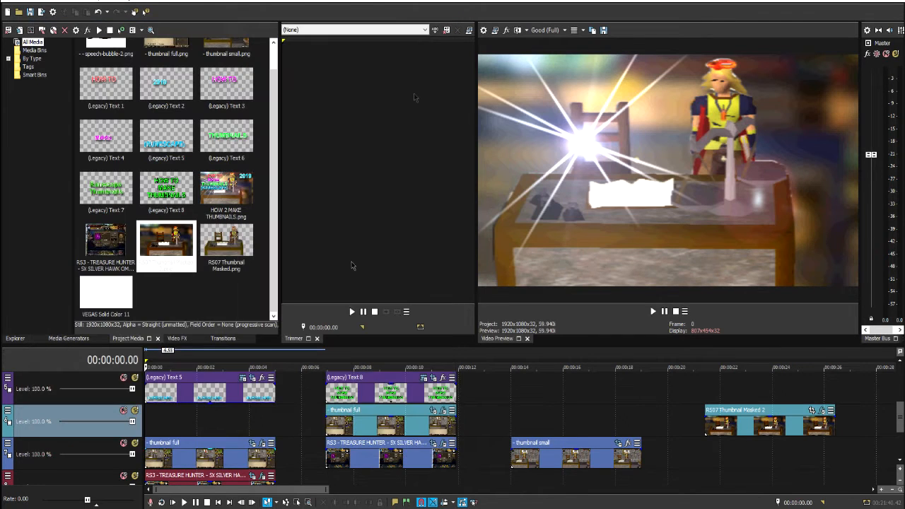
Restore the five title text events of the first composition to full opacity and return the playhead to the timeline start
scroll(218, 458, up, 4)
click(217, 458)
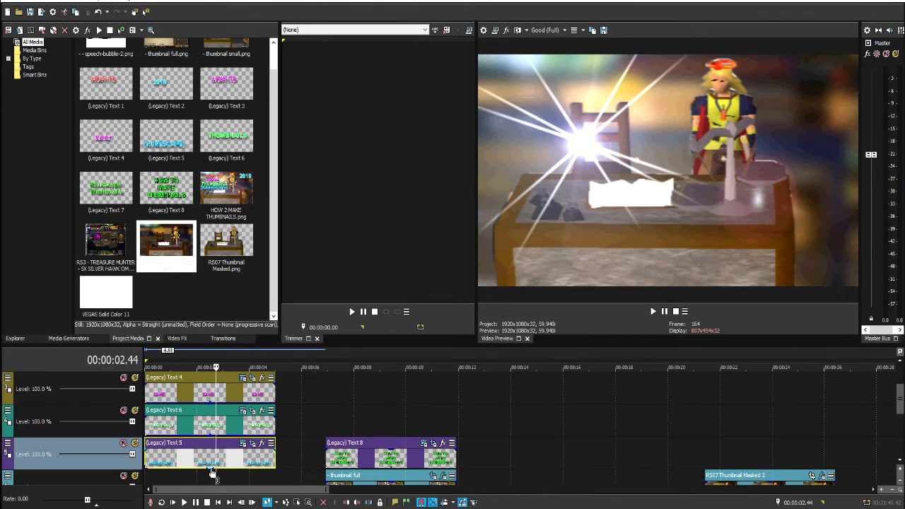
click(210, 424)
click(209, 398)
scroll(212, 402, up, 2)
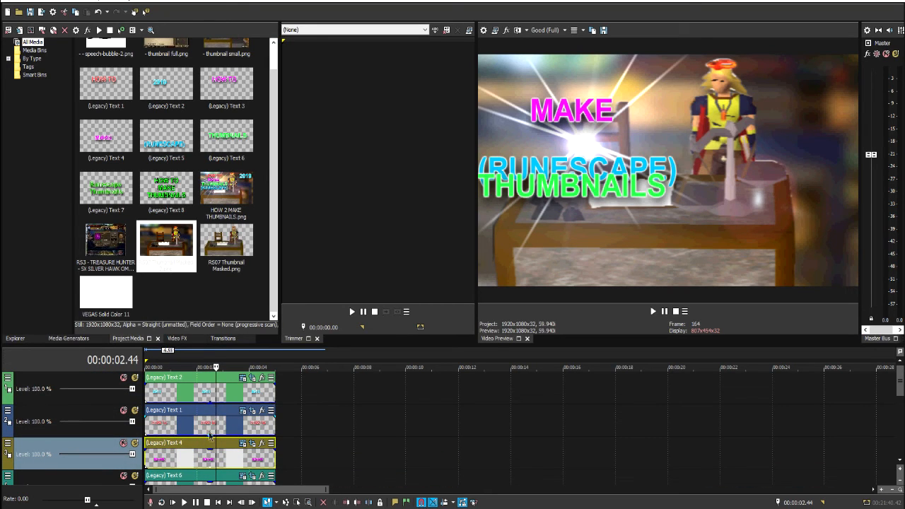
drag(210, 433, 212, 364)
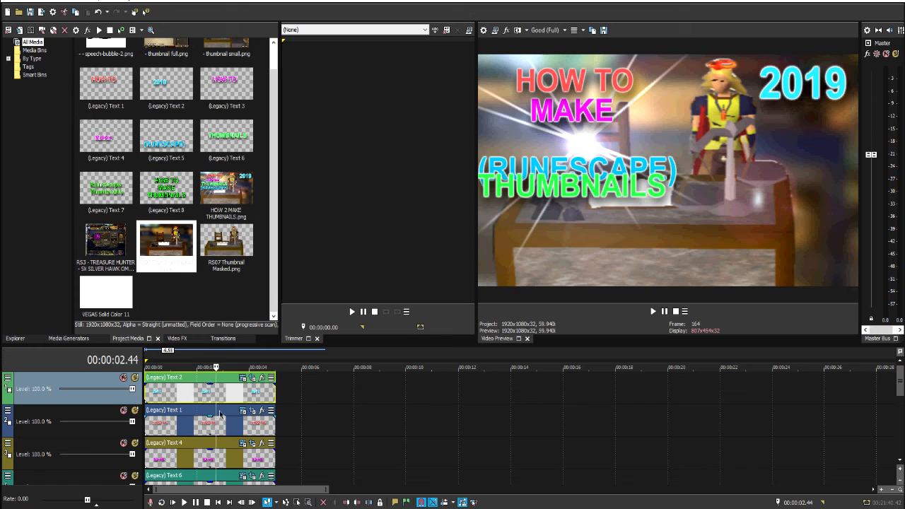
click(146, 396)
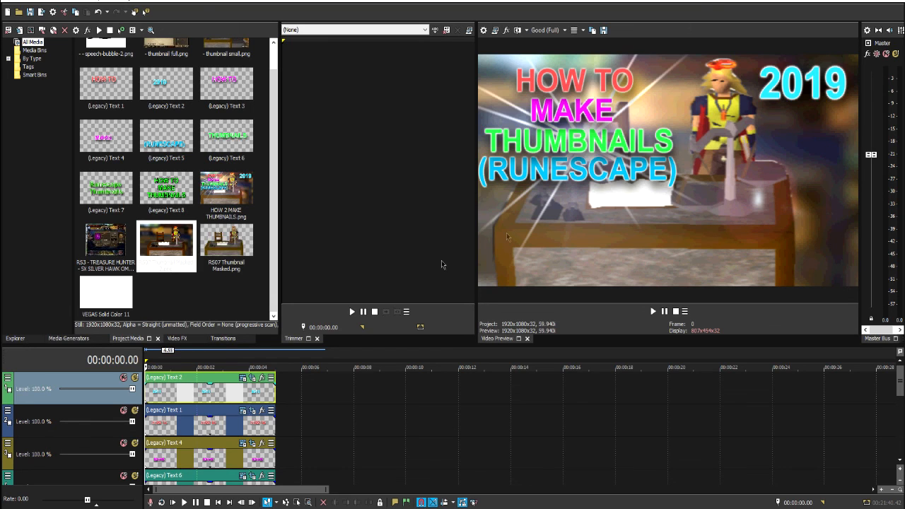
scroll(256, 413, down, 6)
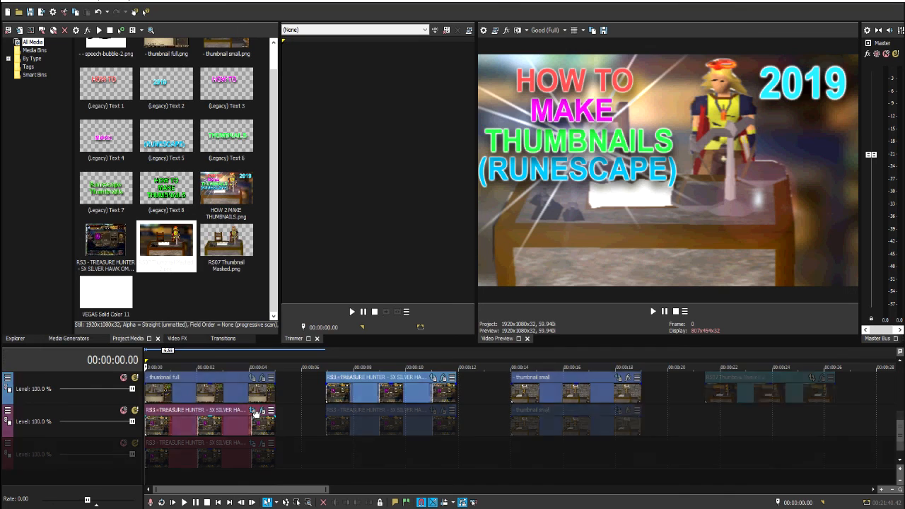
scroll(256, 413, up, 4)
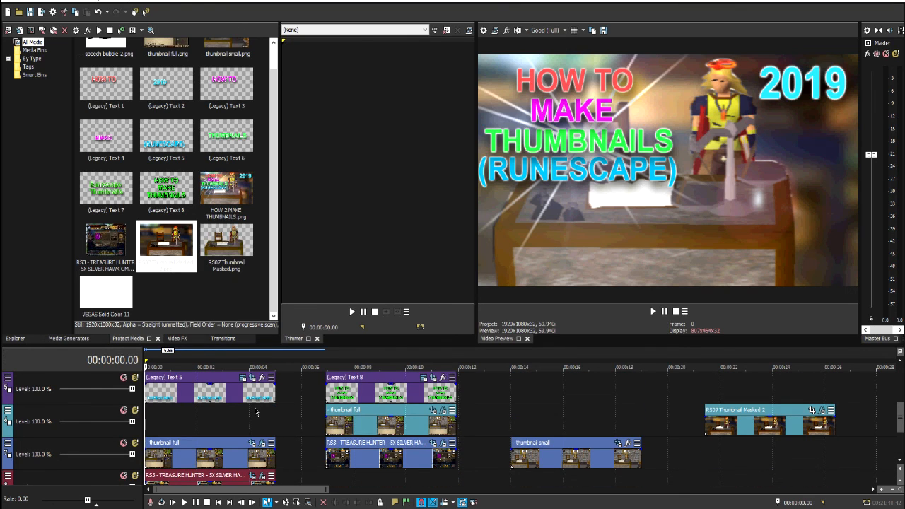